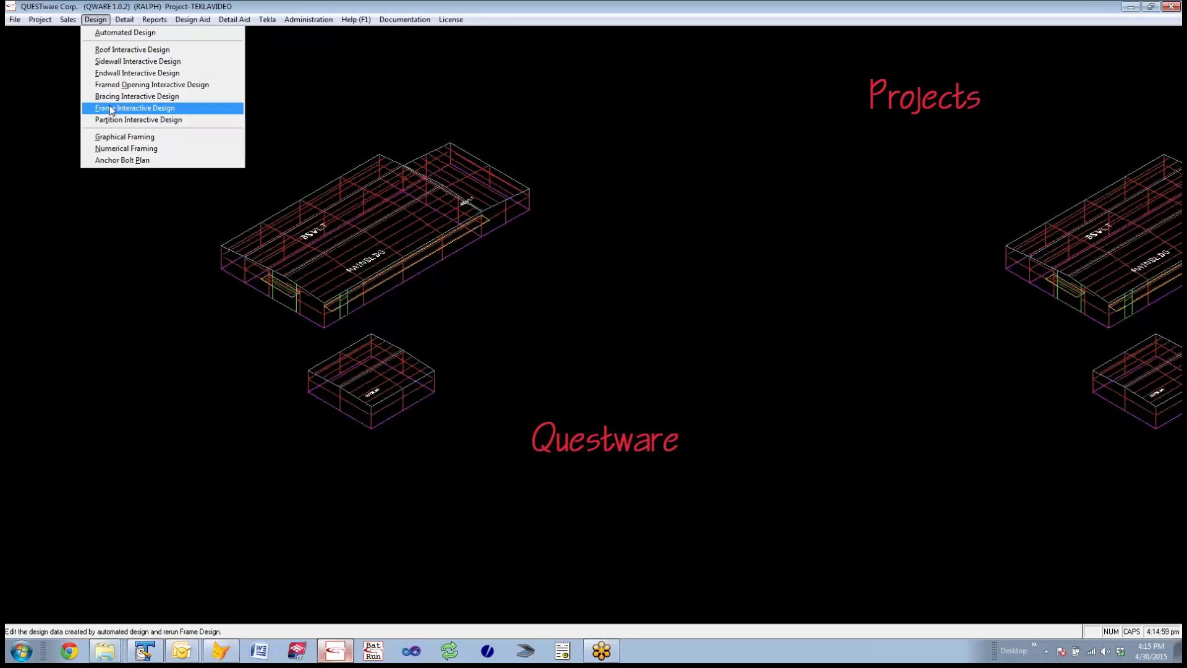
Open Frame Interactive Design for the MAIN job of the TEKLAVIDEO project.
click(112, 108)
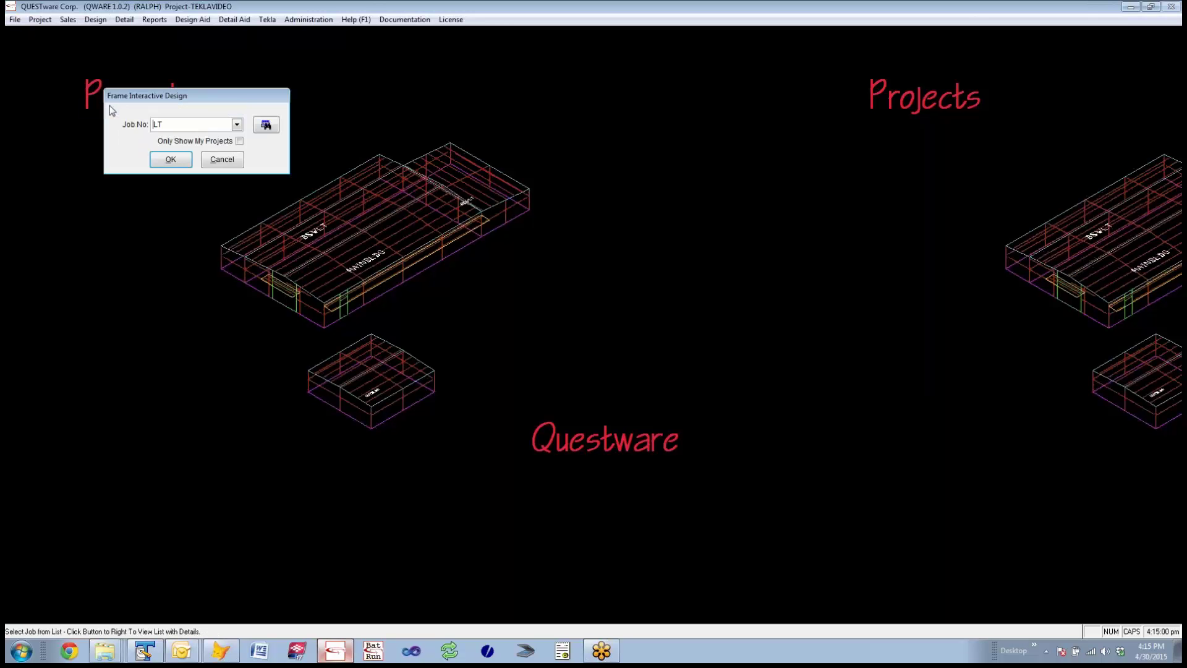
click(237, 124)
click(162, 149)
click(171, 160)
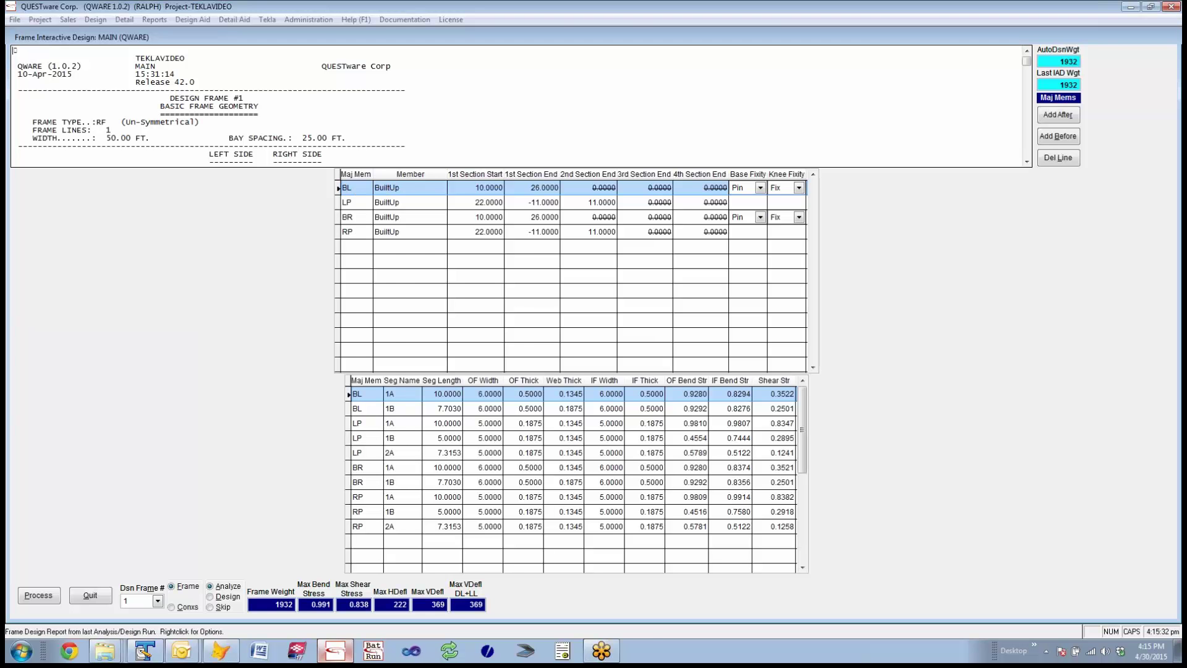
Read the Frame Interactive Design help topic, including the member naming, section depth and segment explanations.
key(F1)
scroll(497, 331, down, 8)
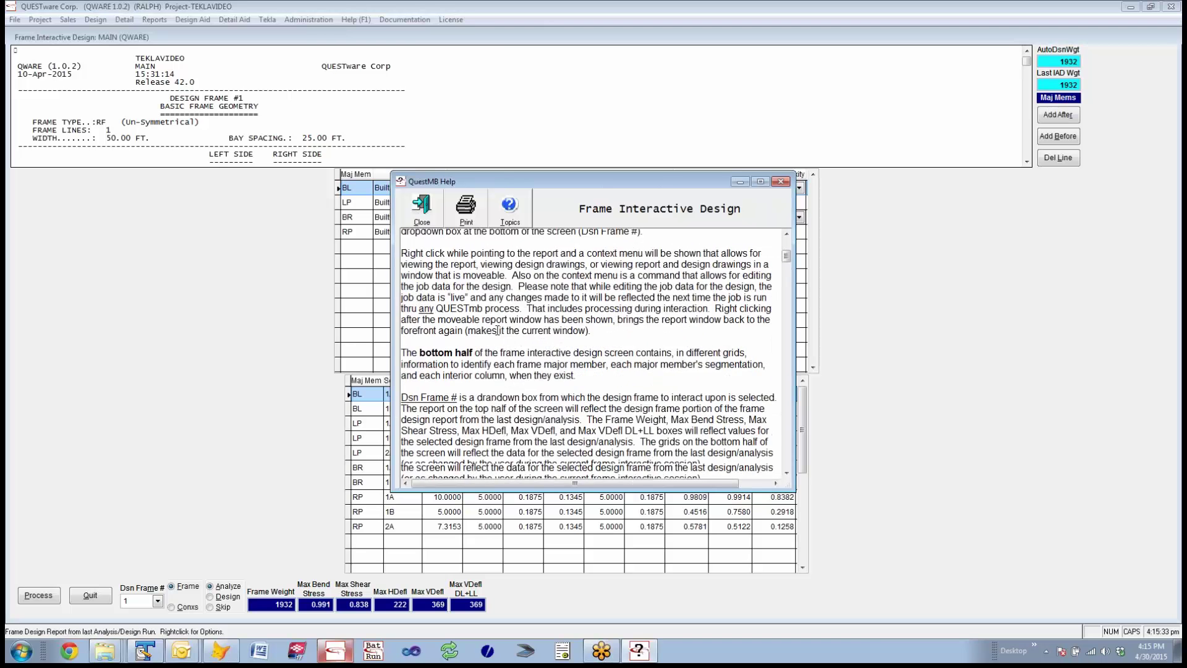
scroll(498, 331, down, 10)
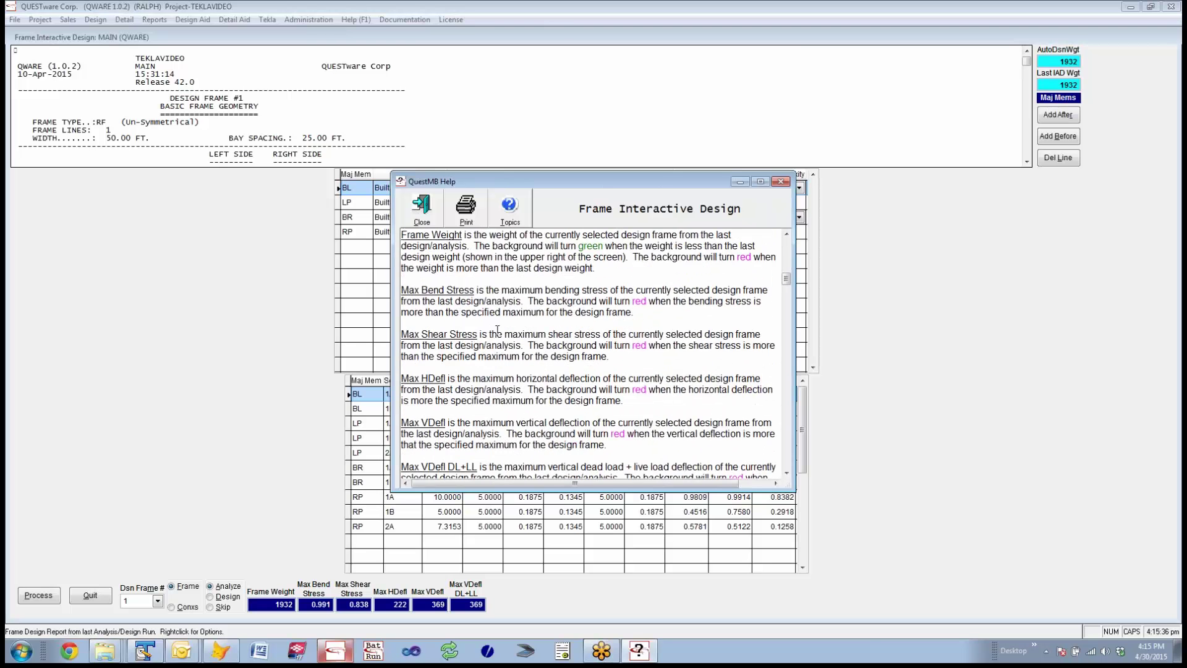
scroll(497, 331, down, 12)
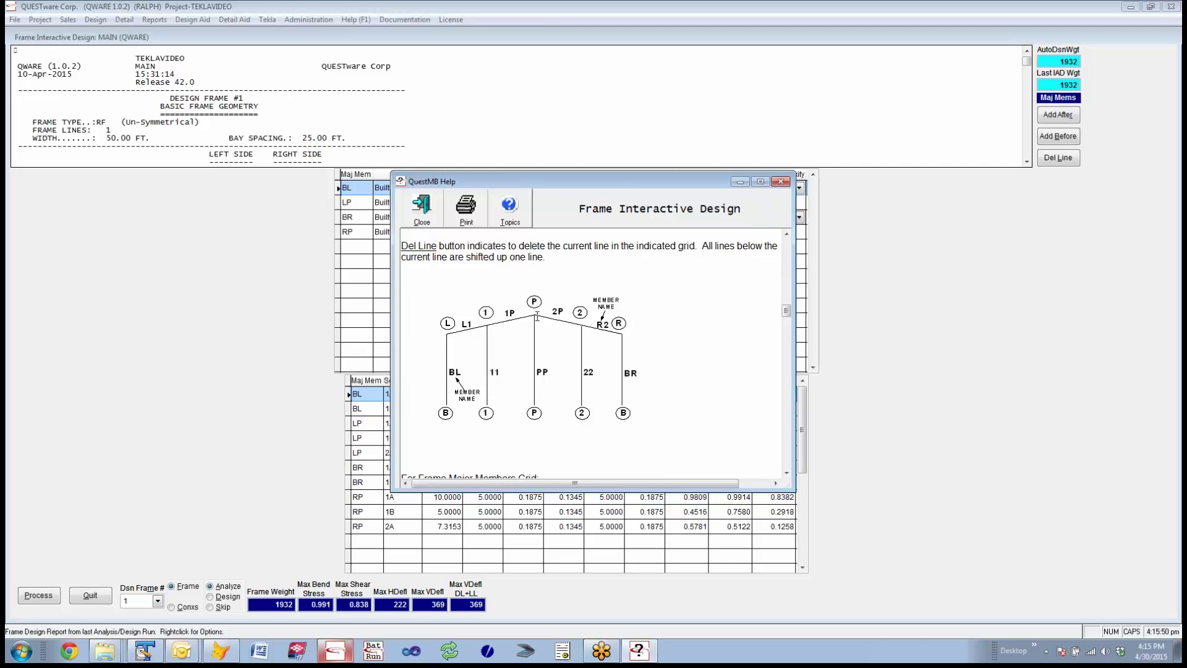
scroll(559, 331, down, 10)
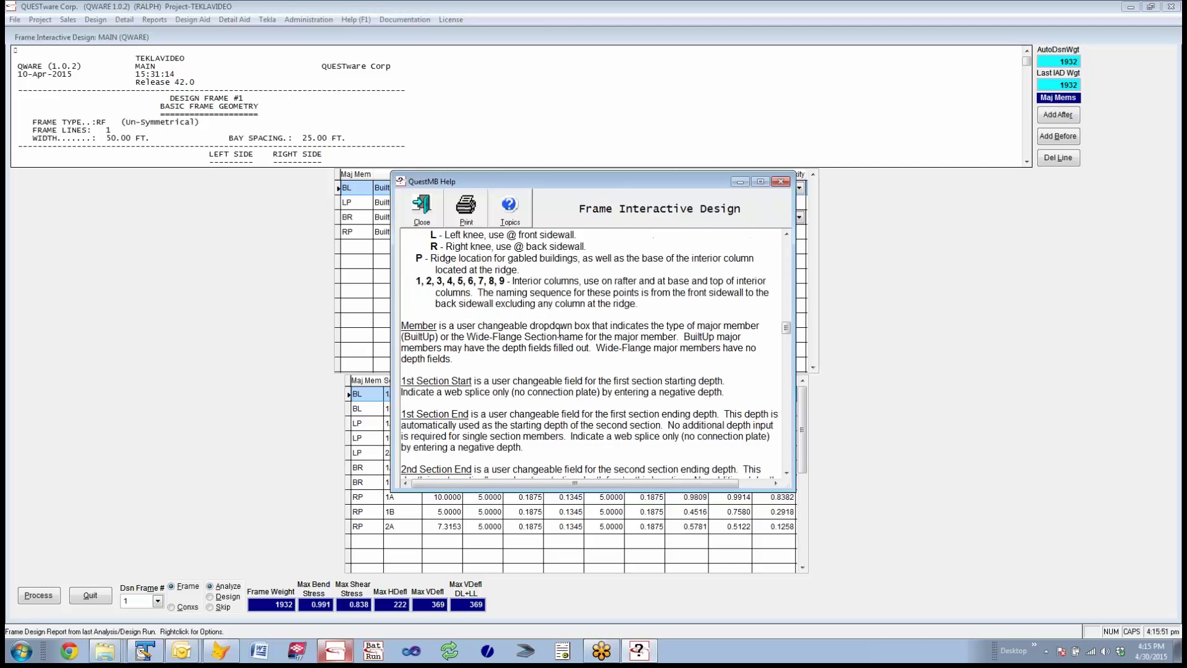
scroll(558, 332, down, 10)
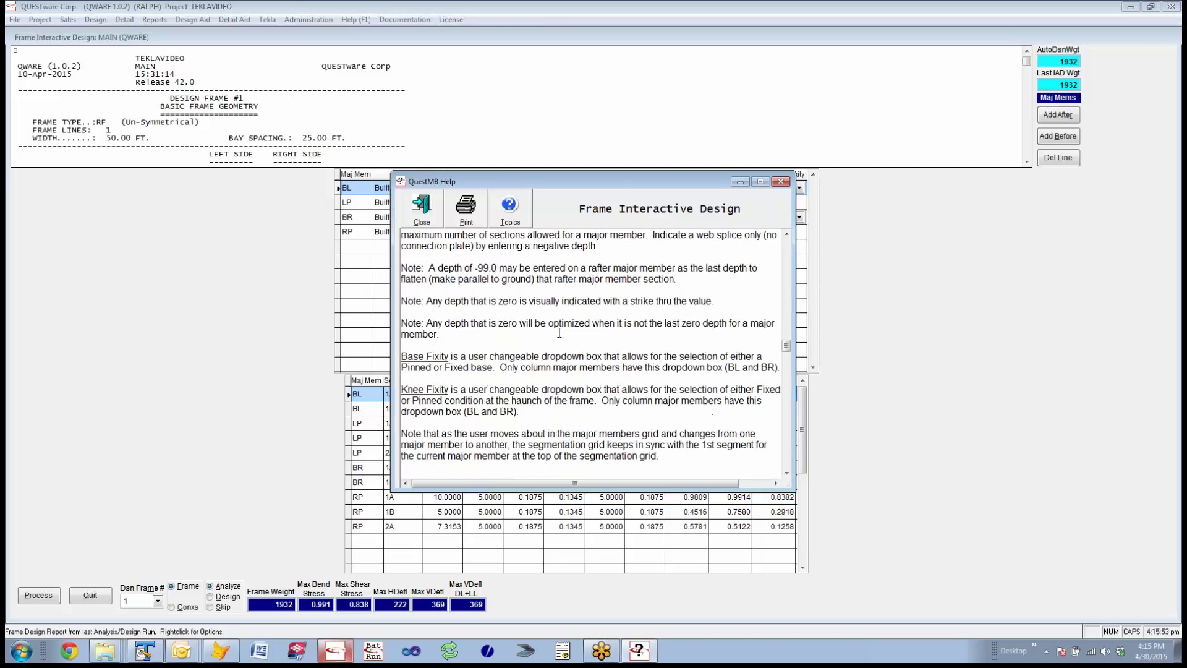
scroll(559, 333, down, 9)
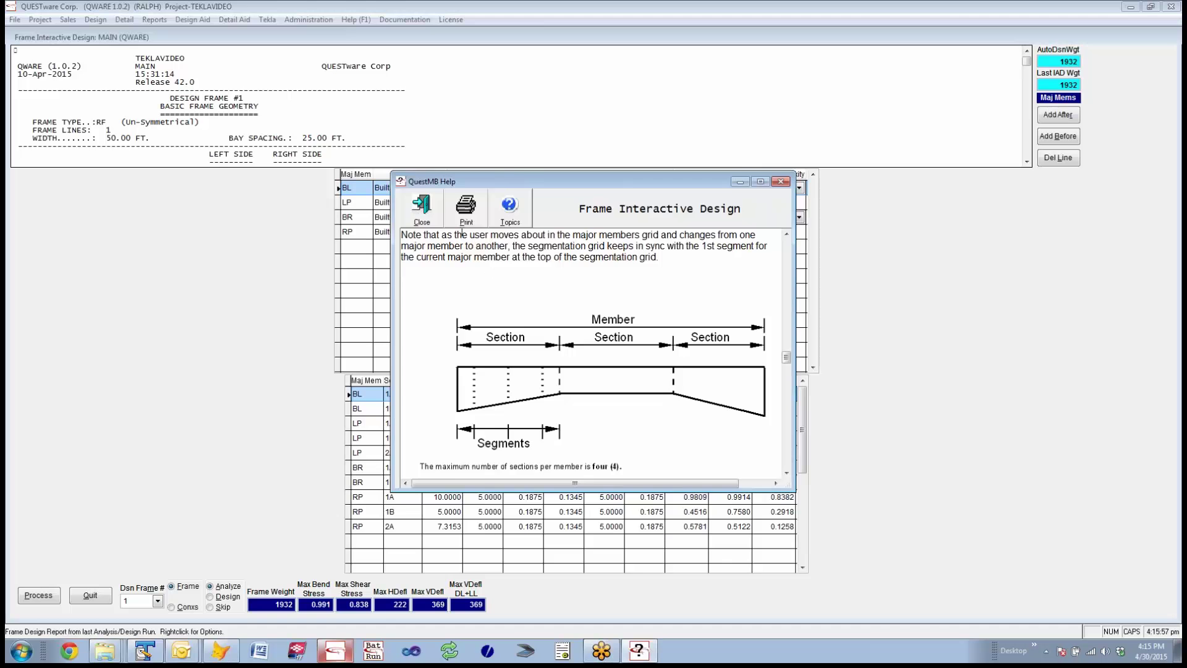
click(427, 218)
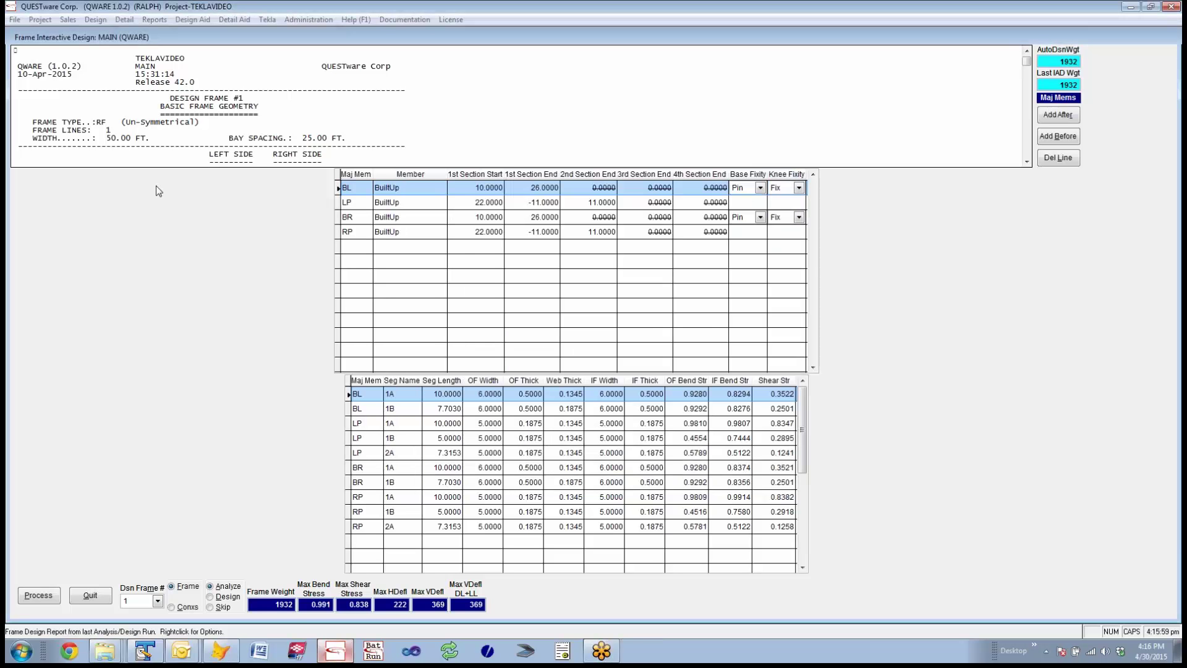
Display the design report and drawing list and review the framout1.html and framout2.html frame reports.
right_click(517, 103)
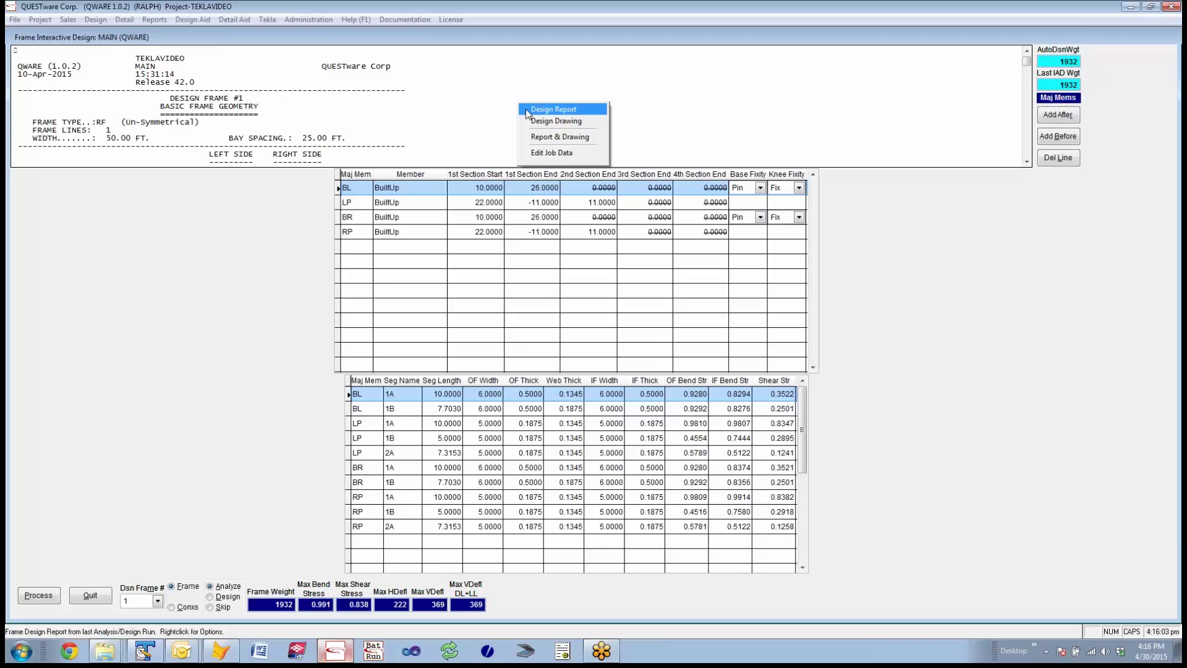
click(536, 138)
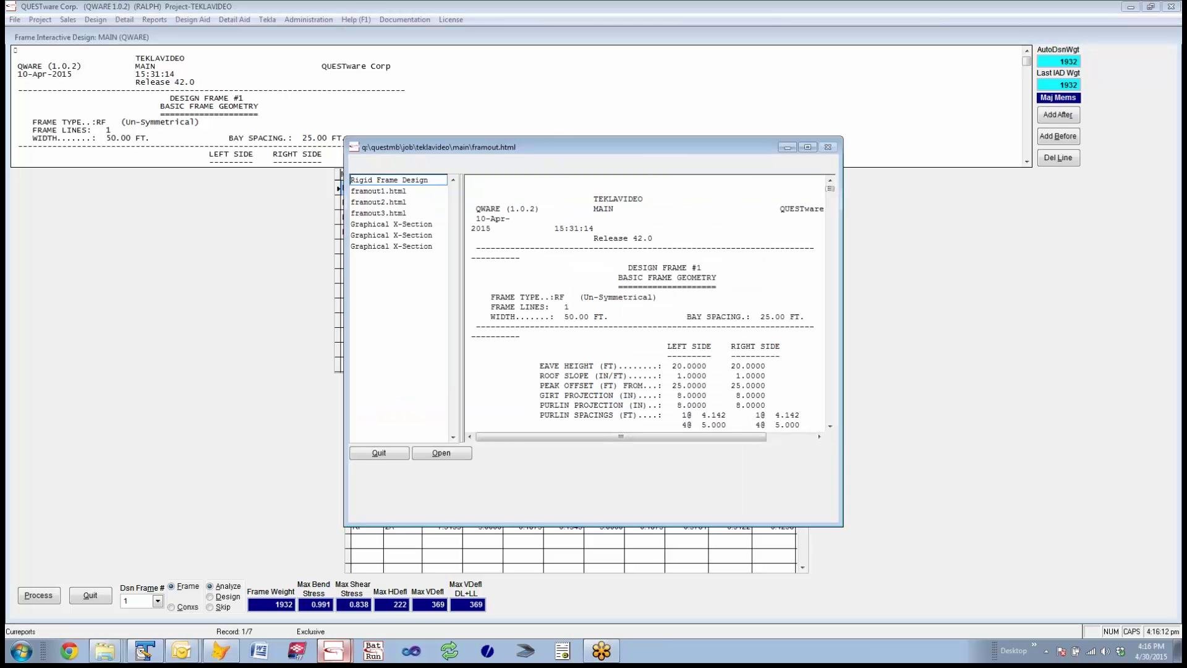
click(403, 191)
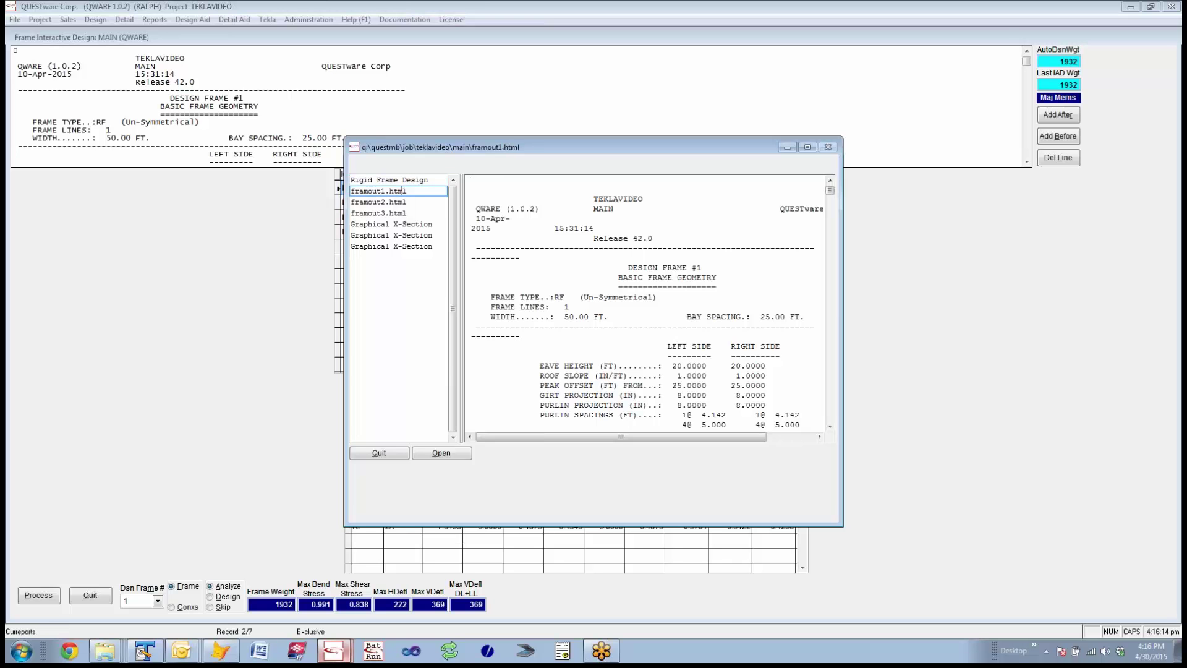
click(397, 203)
scroll(531, 222, down, 2)
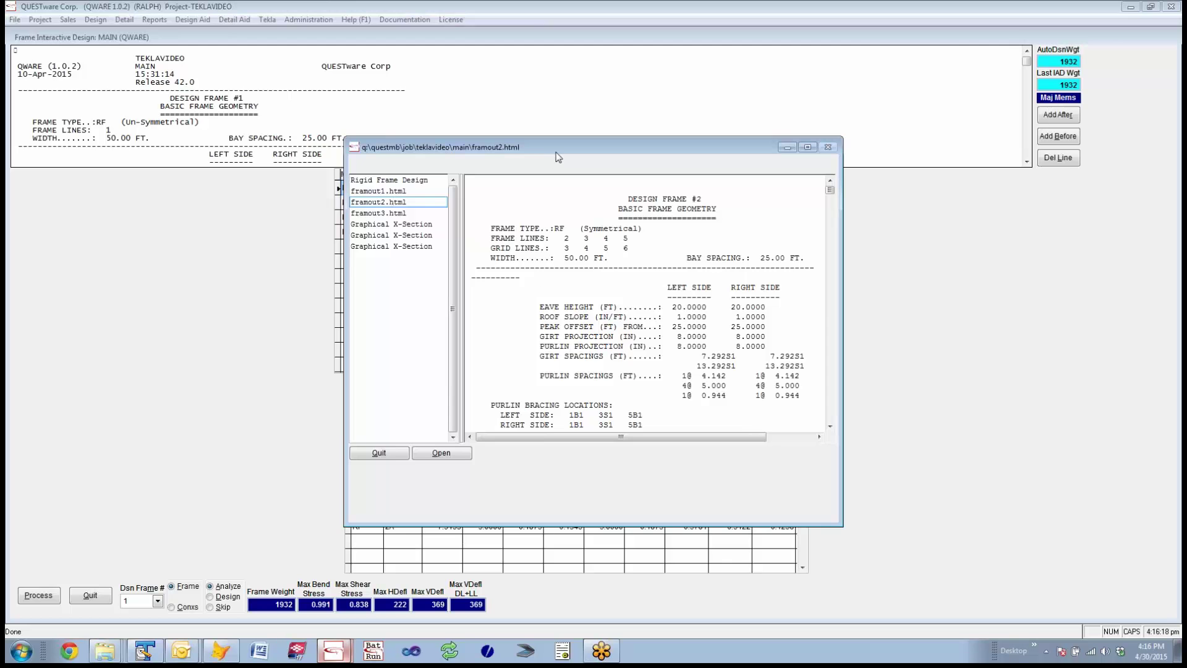
drag(557, 157, 494, 129)
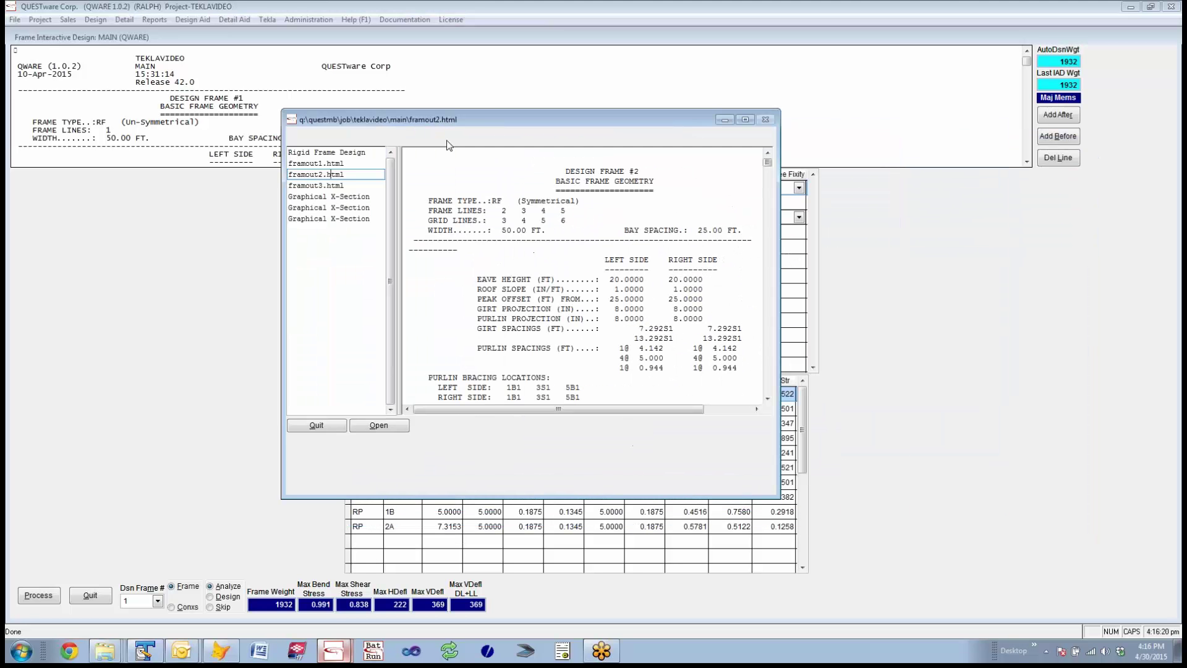
Inspect the first Graphical X-Section drawing in an enlarged viewer, then close the viewer.
click(344, 196)
mouse_move(427, 119)
mouse_down()
mouse_move(393, 87)
mouse_move(256, 12)
mouse_up()
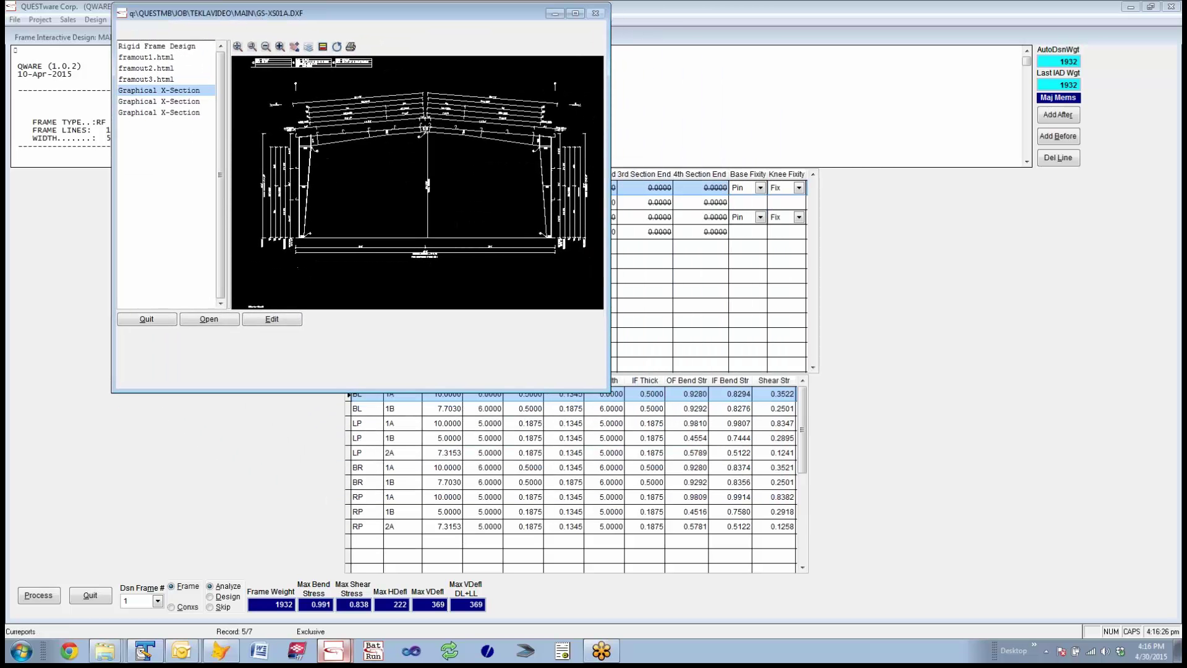
mouse_move(609, 392)
mouse_down()
mouse_move(948, 511)
mouse_move(1047, 554)
mouse_move(1065, 578)
mouse_up()
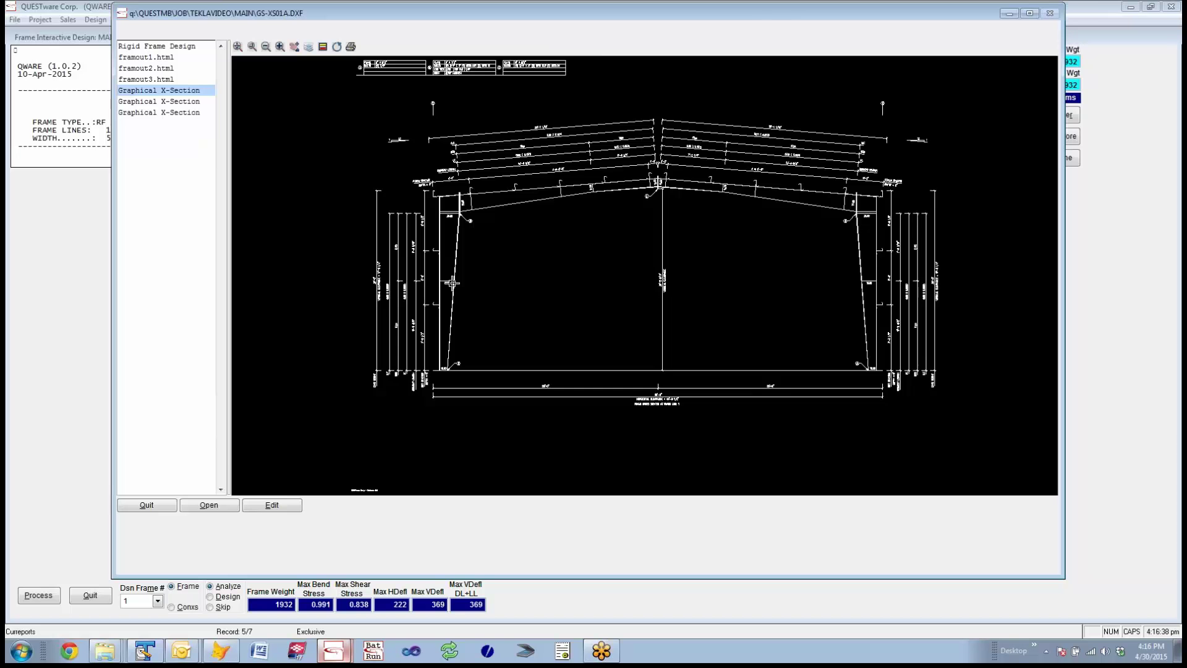
scroll(443, 281, up, 2)
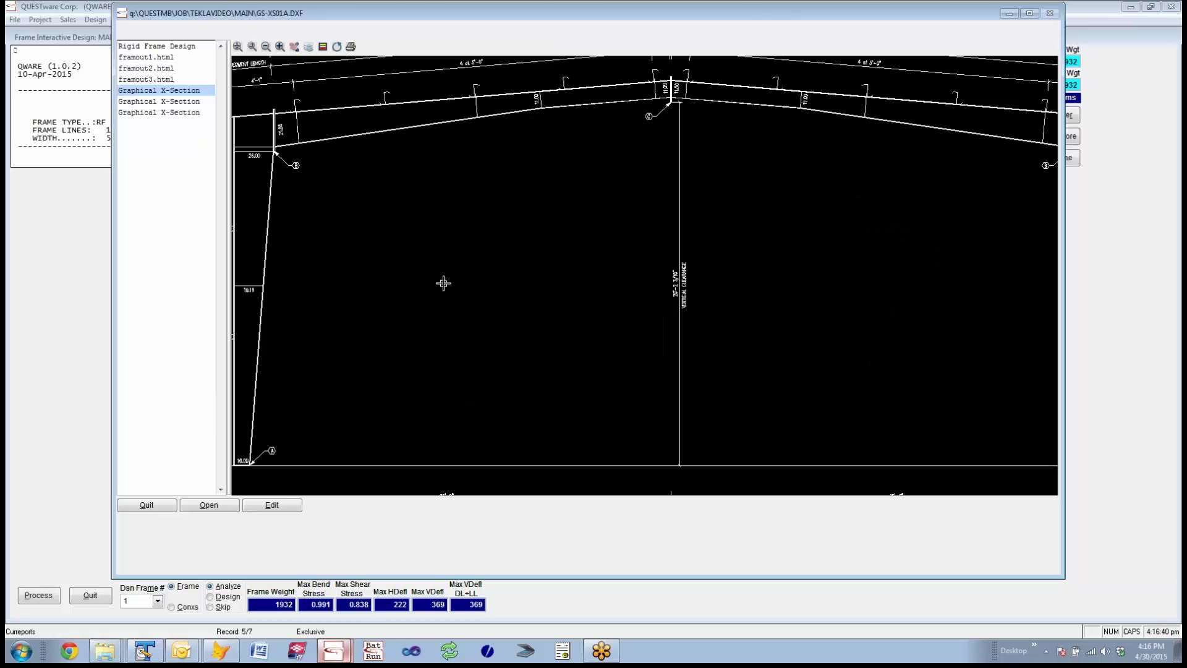
scroll(386, 300, down, 2)
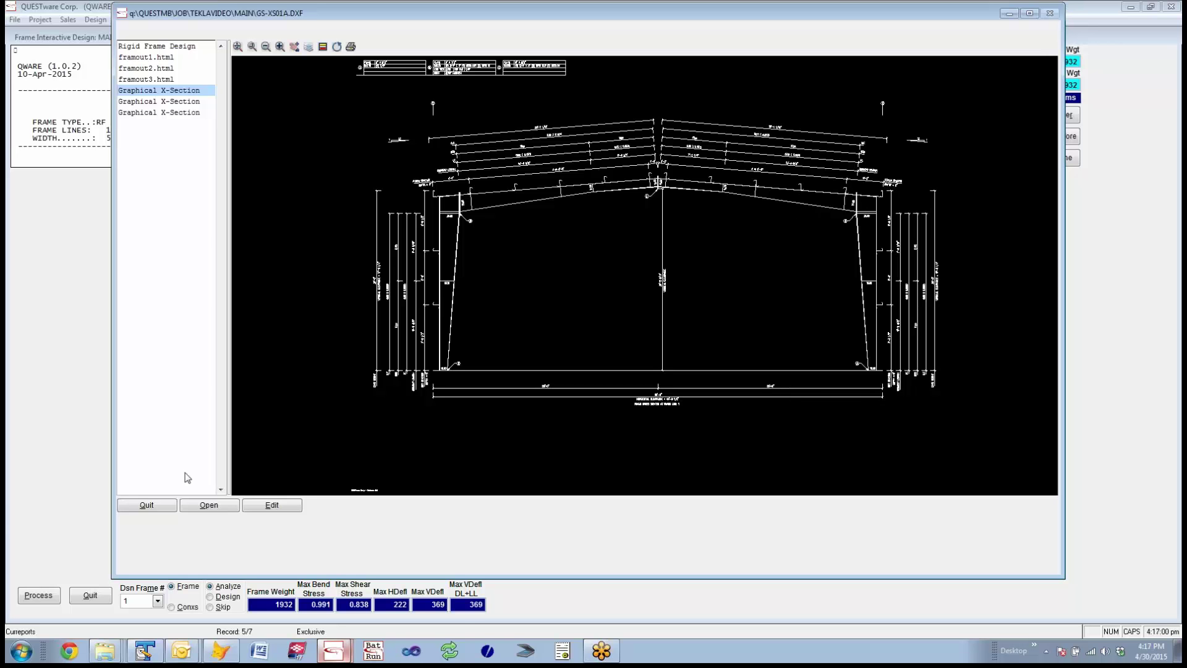
click(147, 505)
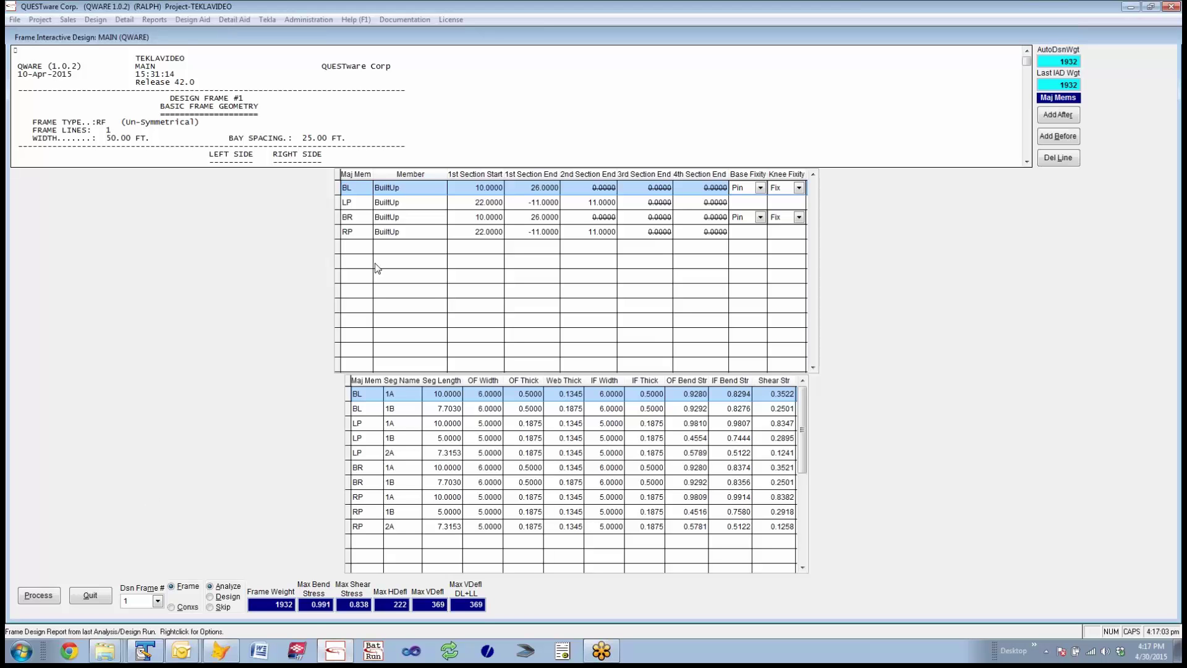
Set the BL column's 1st section start depth to 12, 1st section end to -12 and 2nd section end to 26.
click(469, 187)
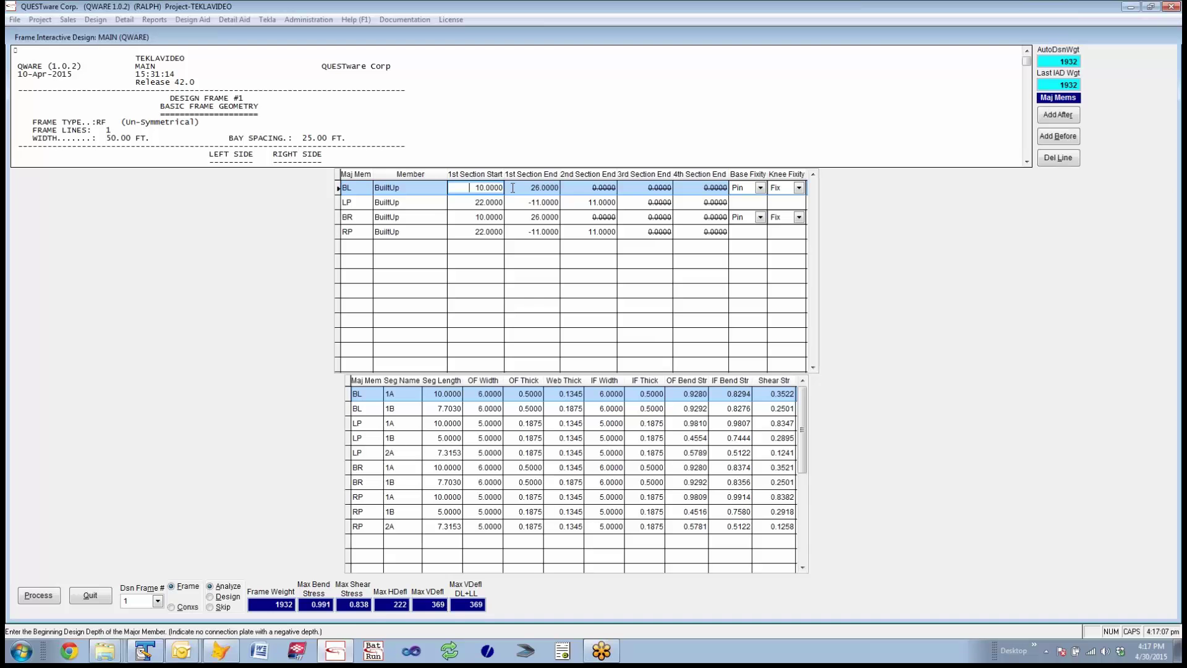
double_click(469, 187)
text(12)
key(Tab)
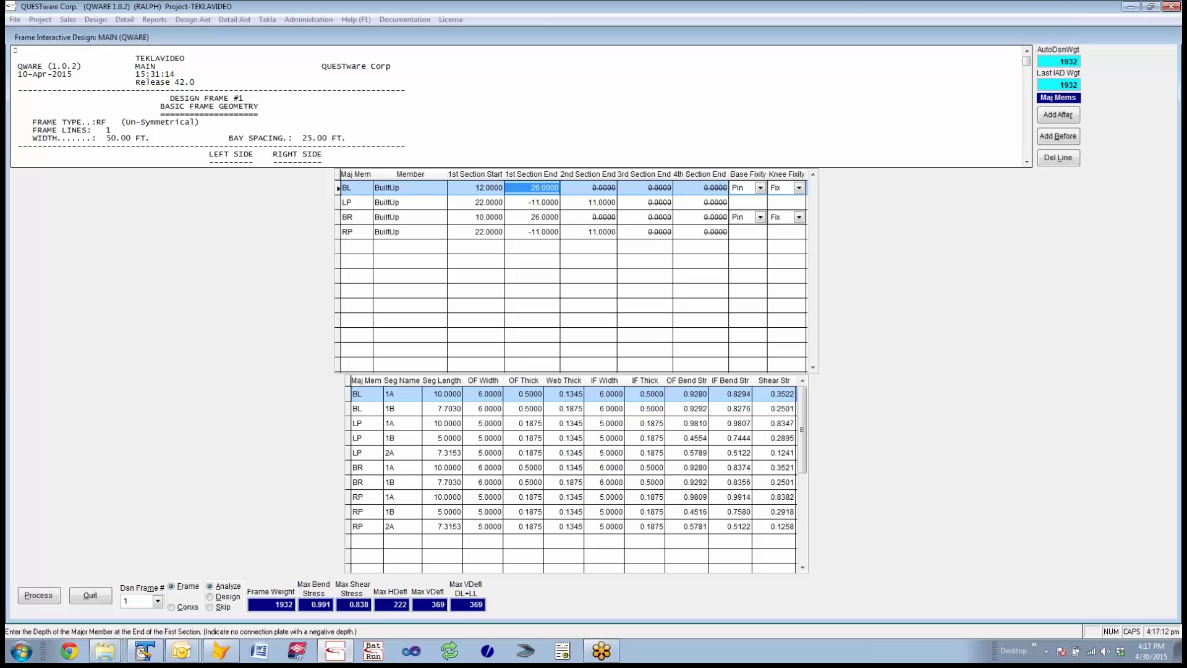
text(-12)
key(Tab)
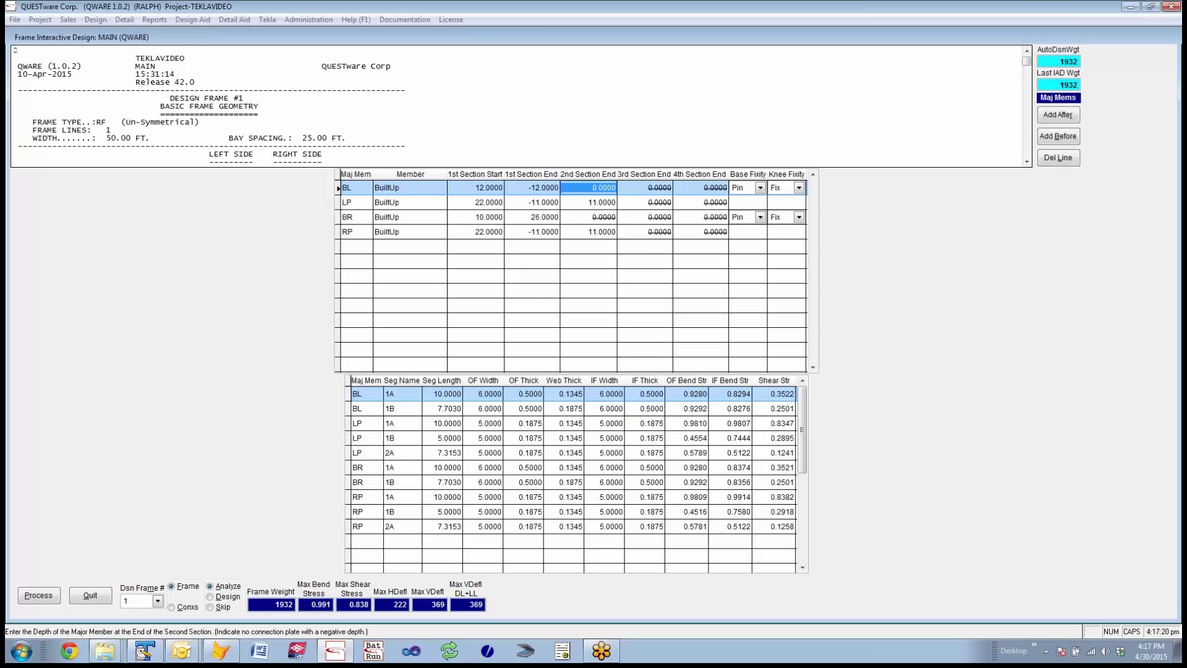
text(26.)
Set the BR column's 1st section start depth to 12, 1st section end to -12 and 2nd section end to 26.
click(459, 217)
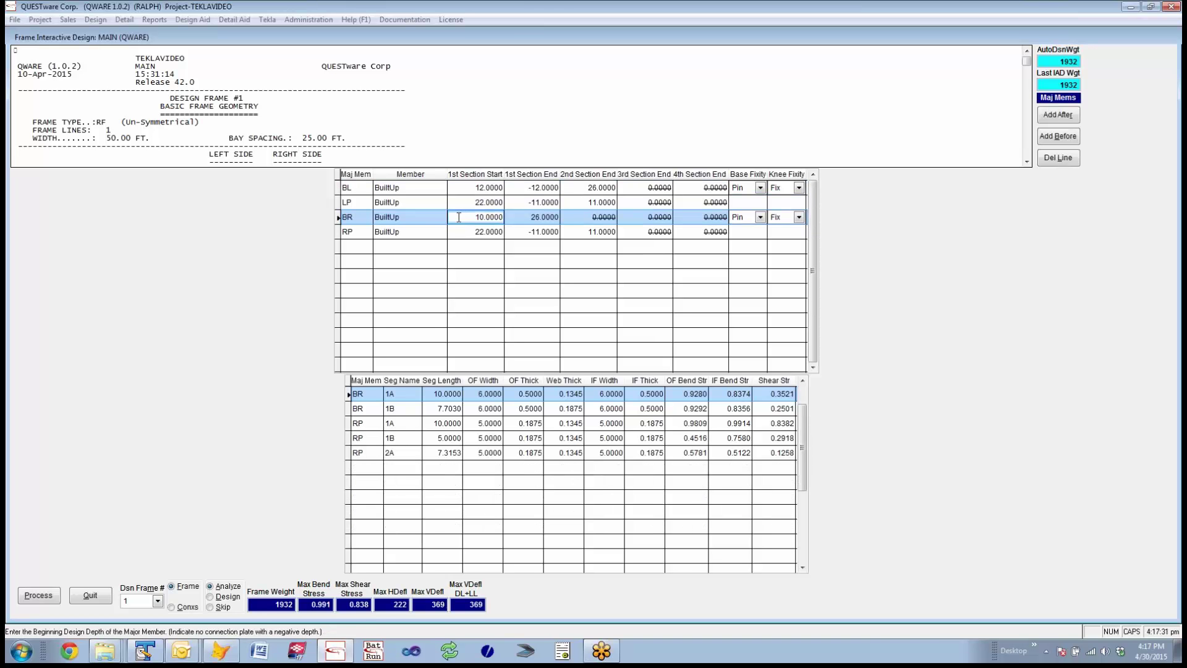
text(12)
key(Tab)
text(-12)
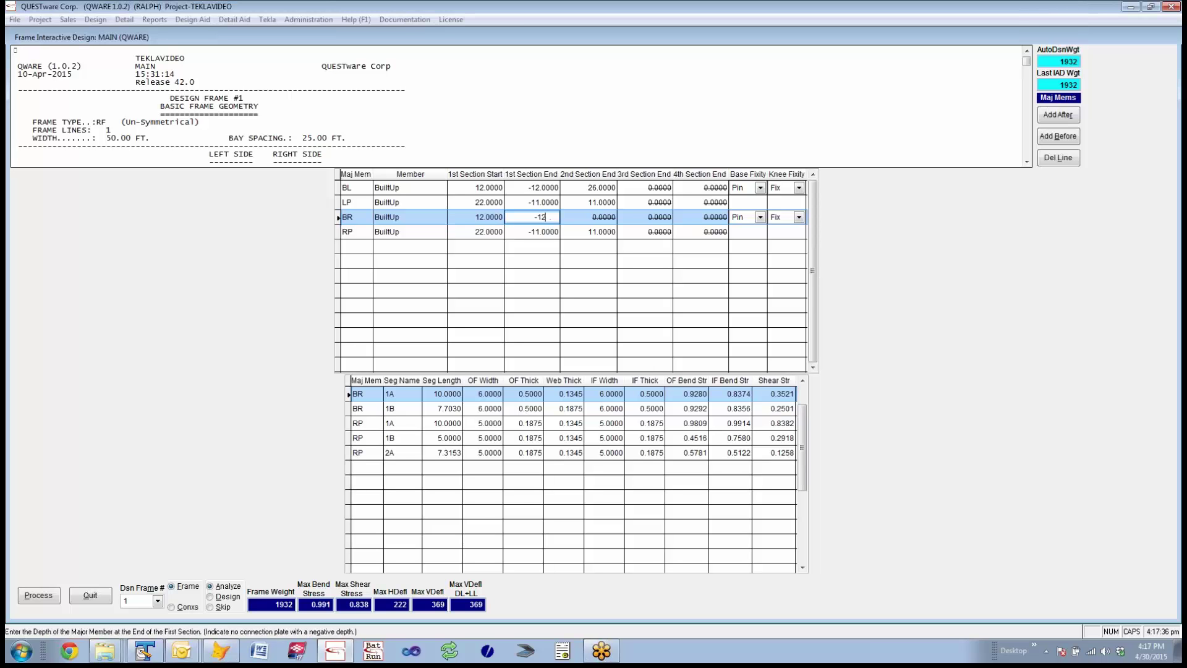
key(Tab)
text(26)
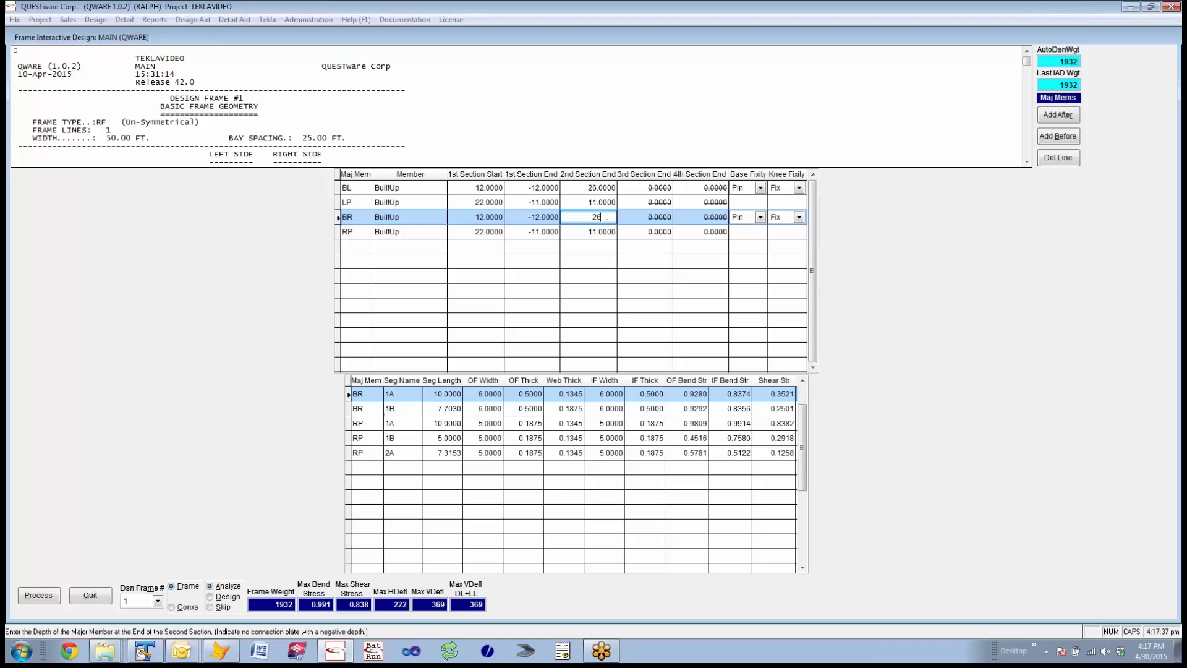
click(378, 187)
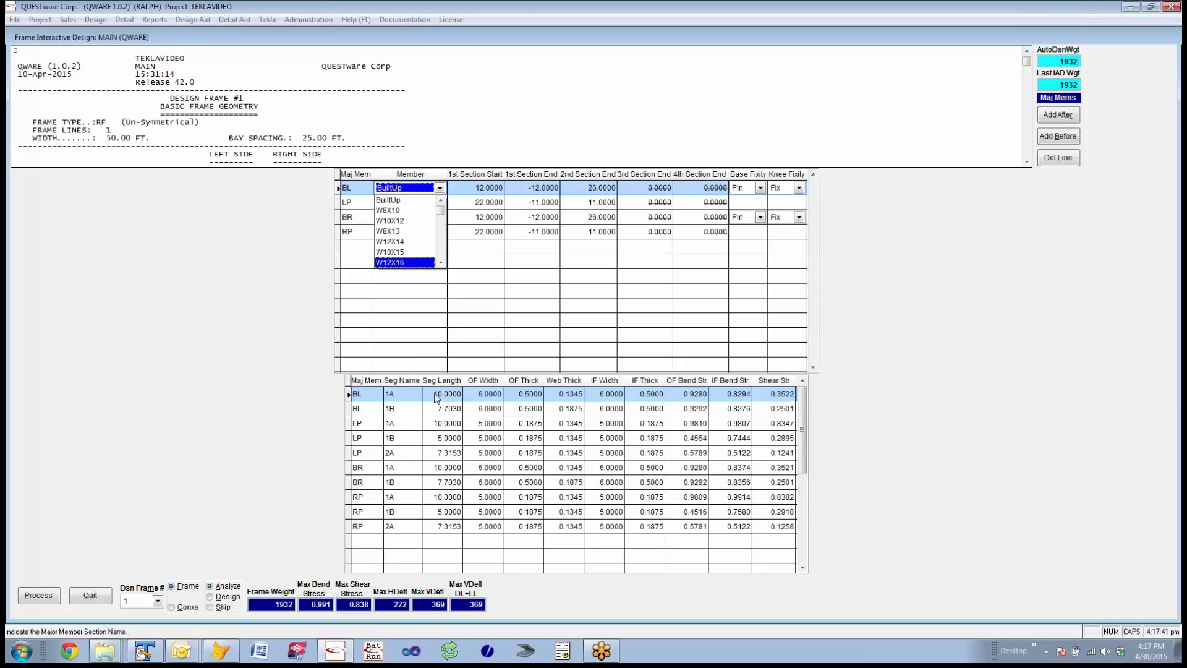
key(Escape)
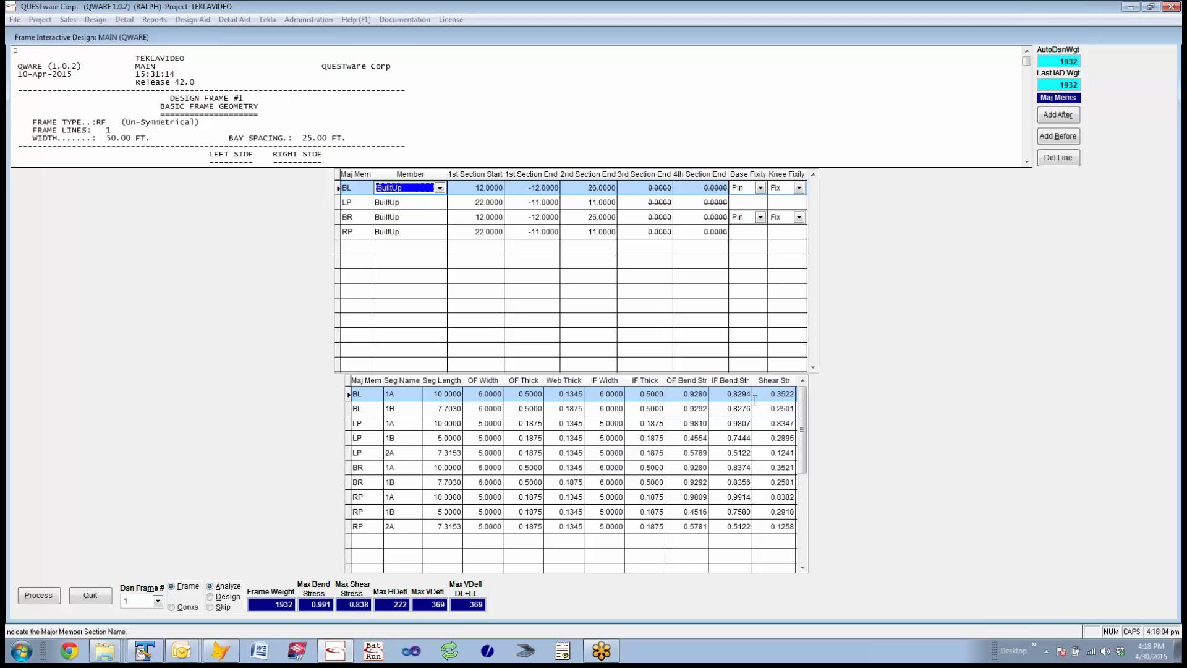
Zero all widths and thicknesses of the BL column's segments 1A and 1B.
click(496, 393)
right_click(495, 393)
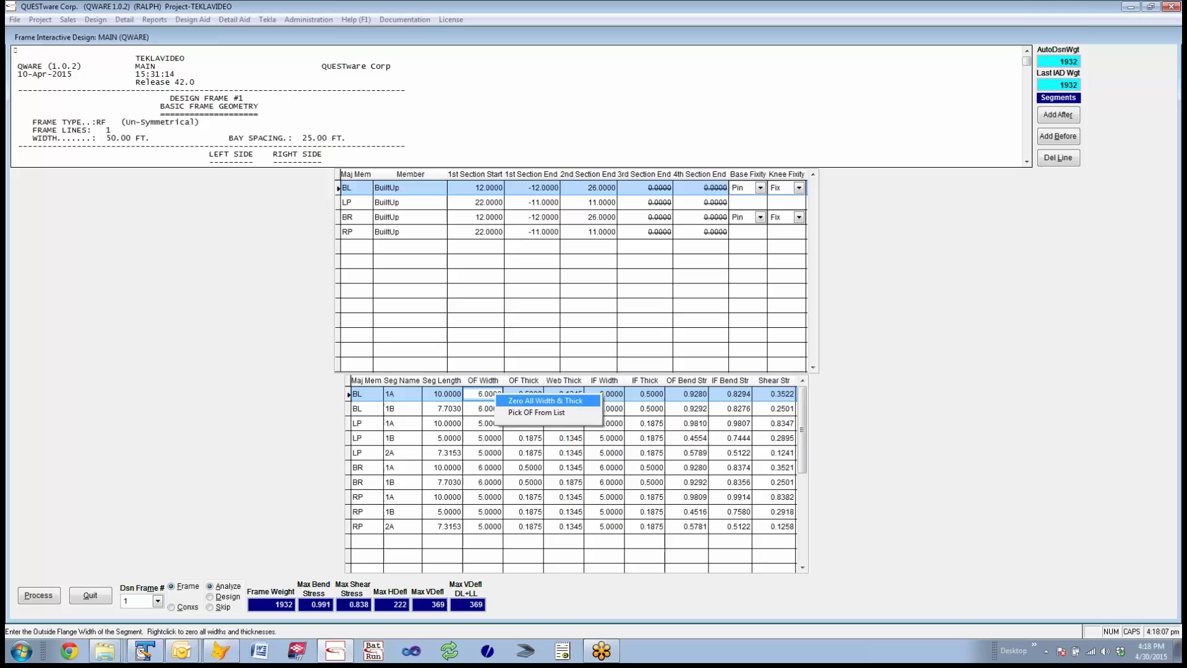
click(518, 401)
right_click(483, 408)
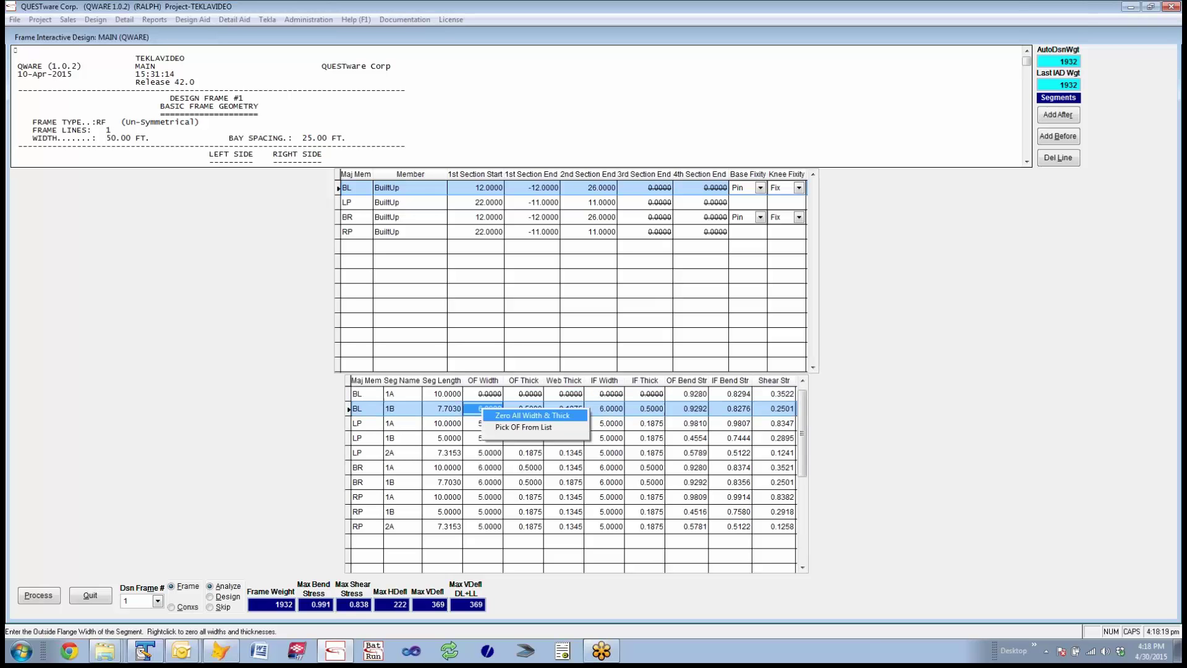
click(488, 416)
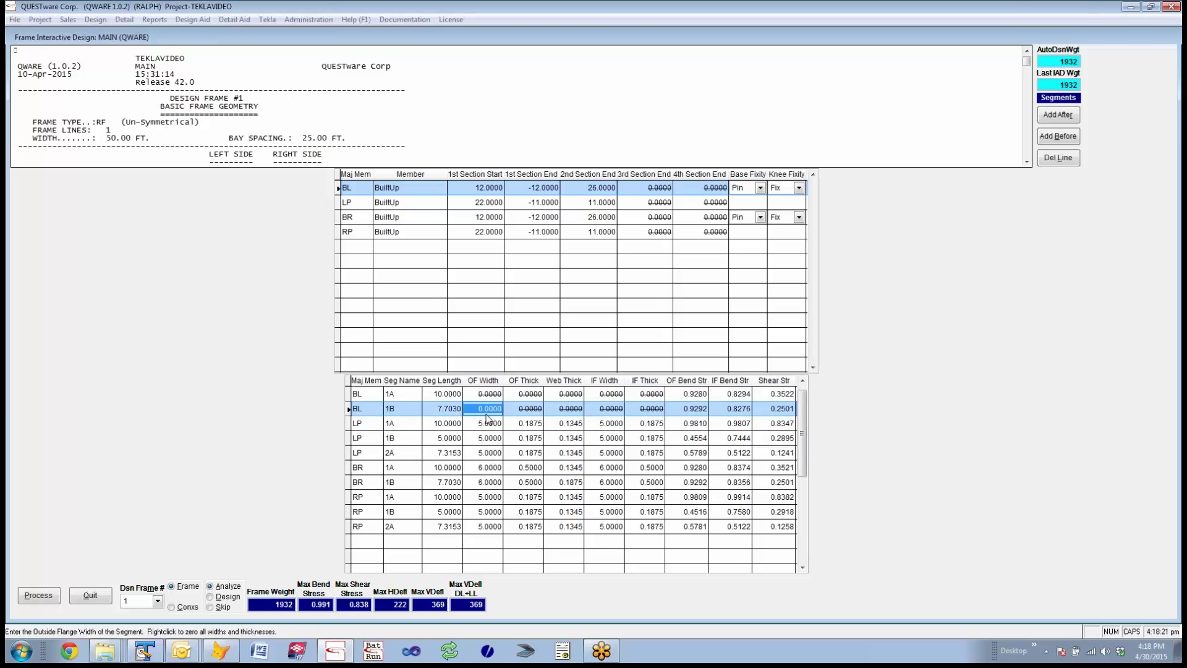
Zero all widths and thicknesses of the BR column's segments 1A and 1B.
right_click(475, 468)
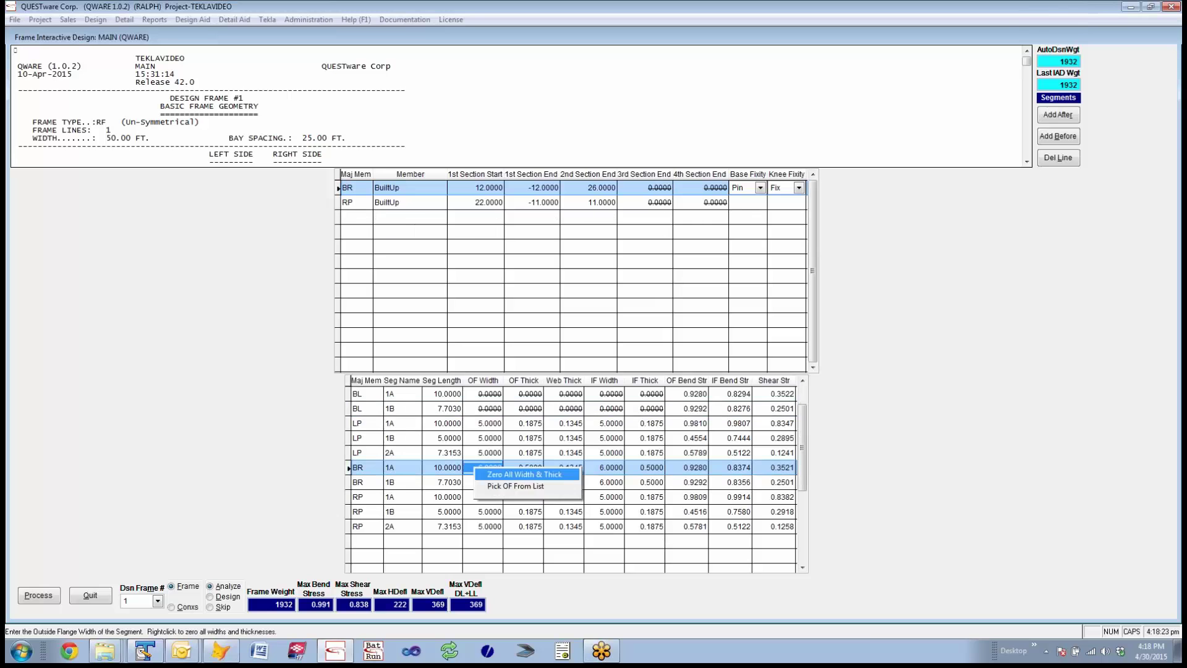
click(486, 477)
right_click(472, 481)
click(485, 488)
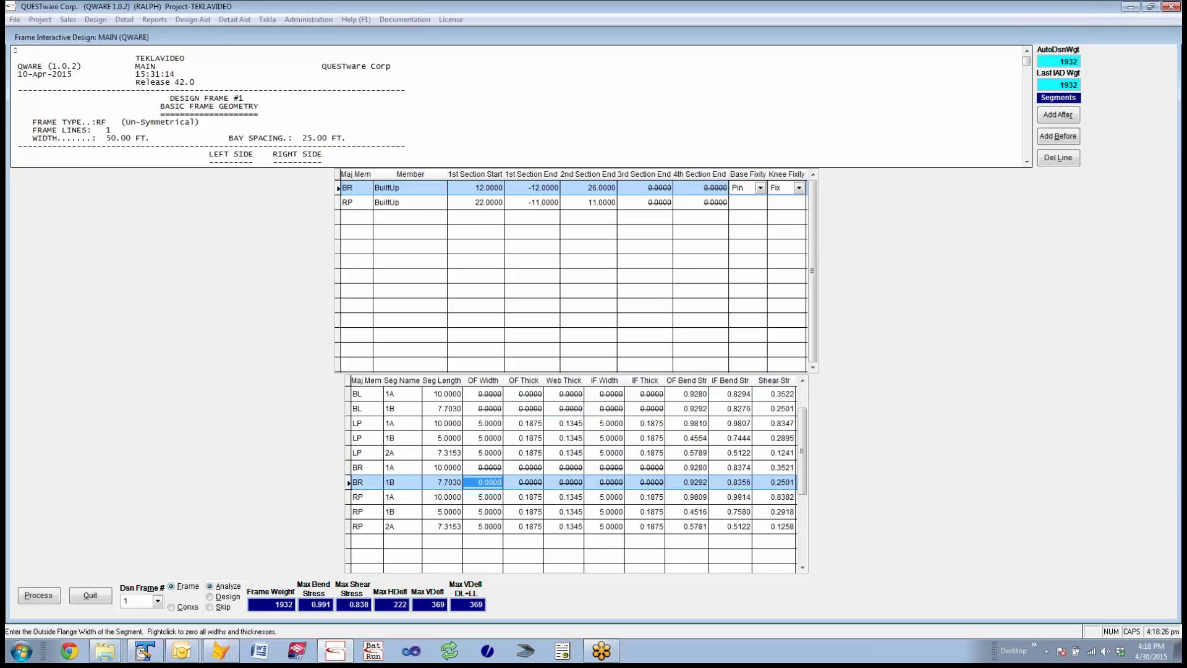
Rename the BL column's segment 1B to 2A.
click(413, 409)
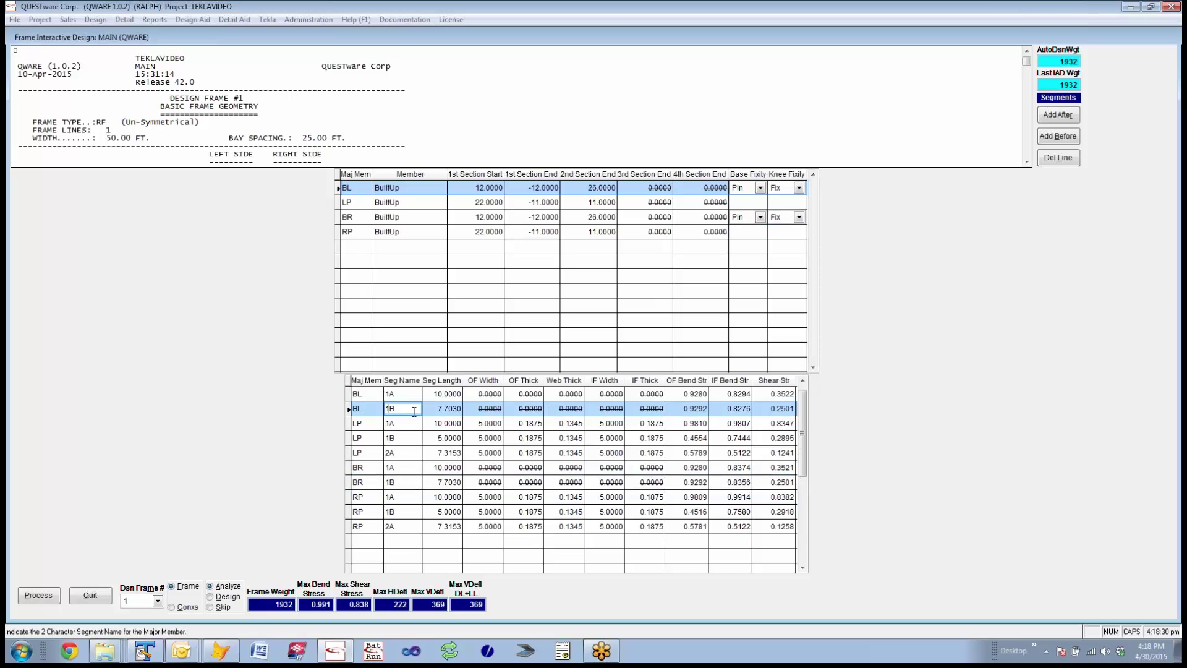
key(BackSpace)
key(BackSpace)
text(2A)
key(Tab)
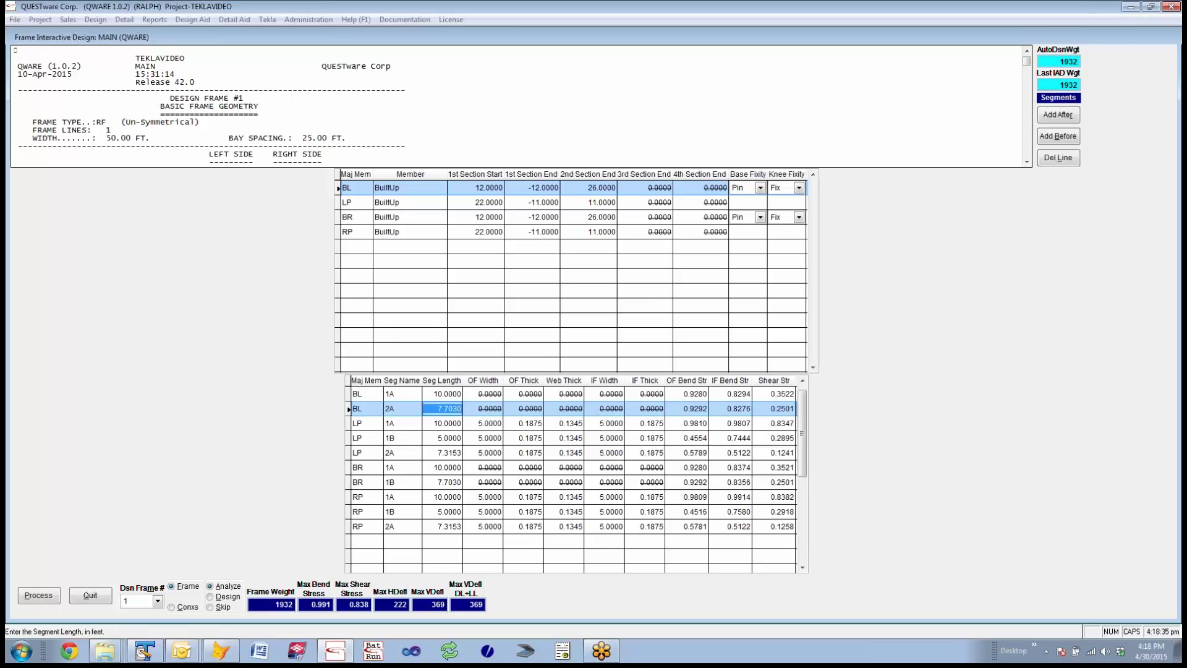
Rename the BR column's segment 1B to 2A and process the frame with the changed member data.
click(405, 481)
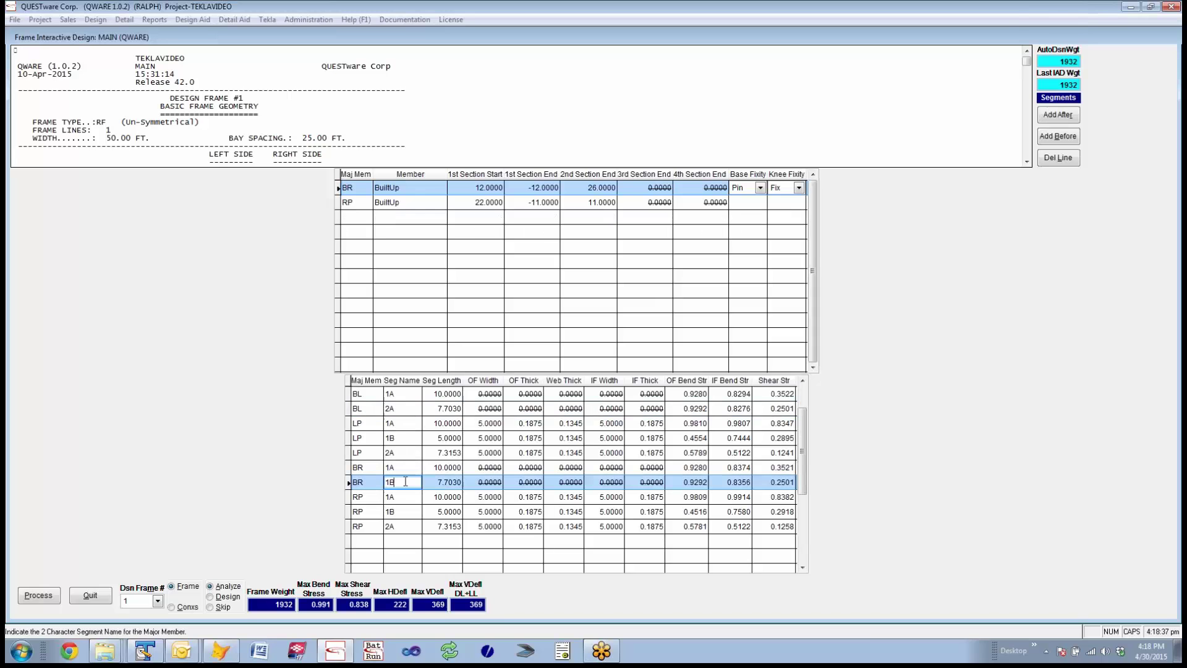
key(BackSpace)
key(BackSpace)
text(2A)
key(Tab)
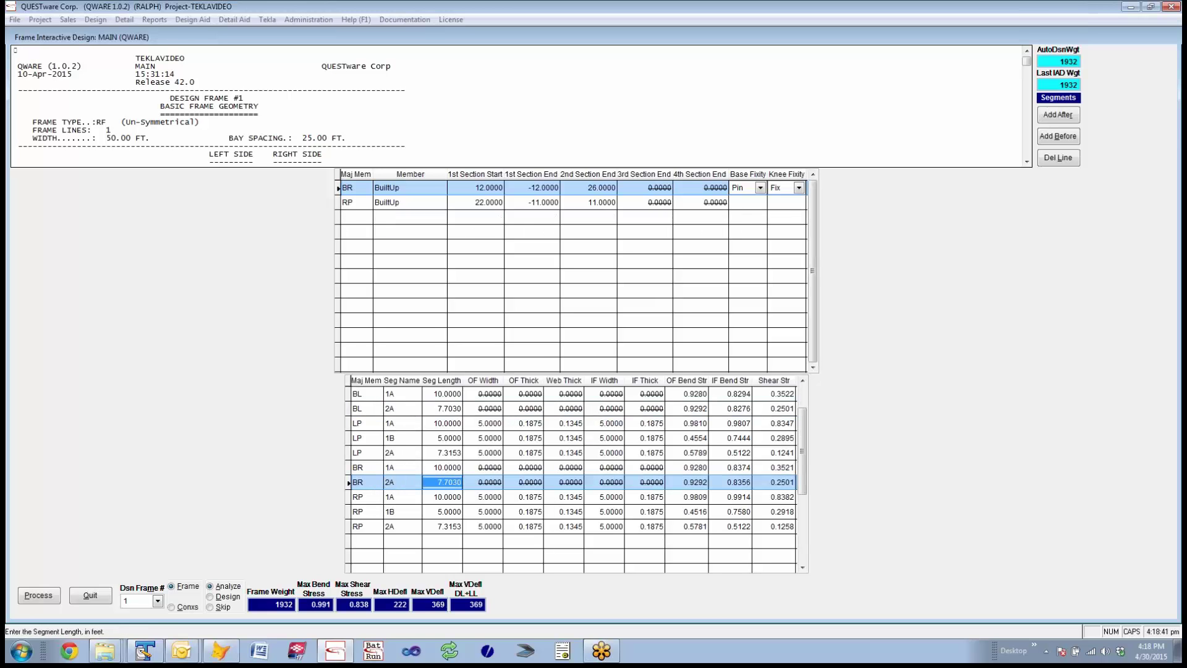
click(38, 597)
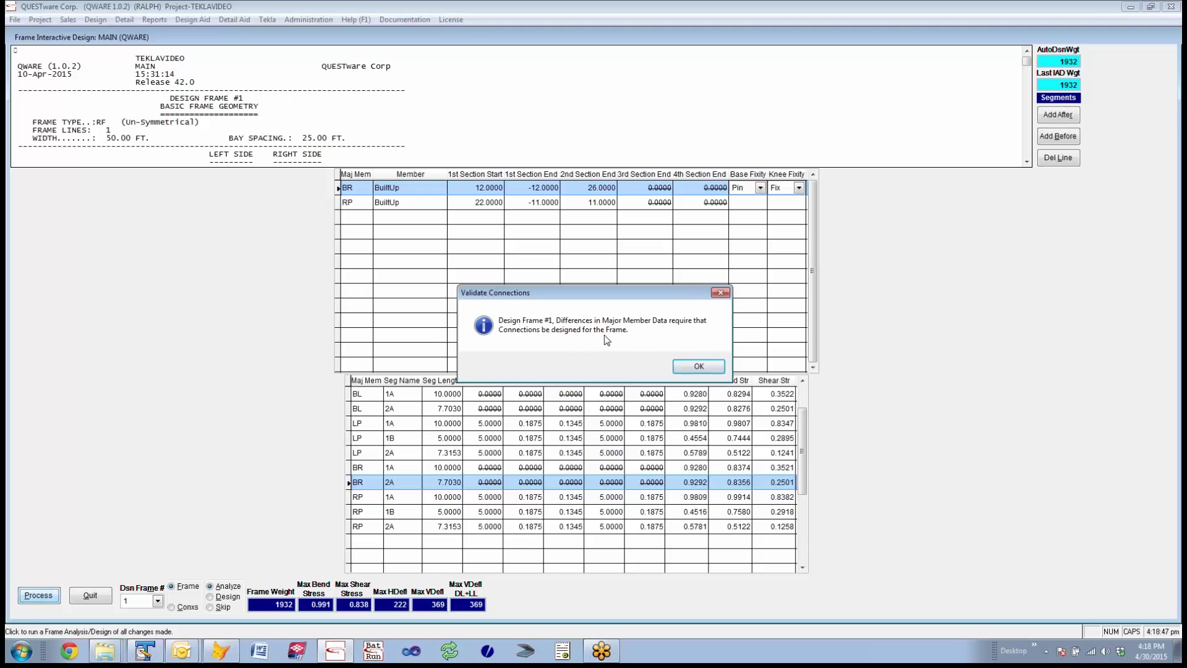
click(698, 367)
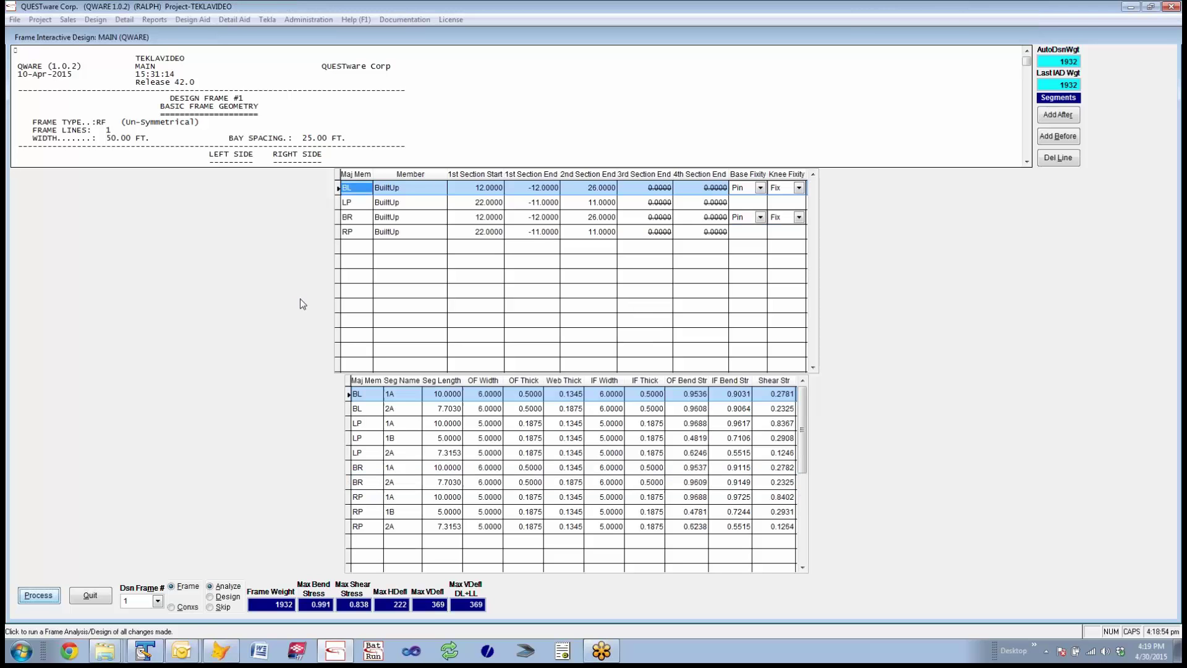
Open the frame's report and drawing, examine the left column's shape in the first Graphical X-Section, and close the viewer.
right_click(504, 84)
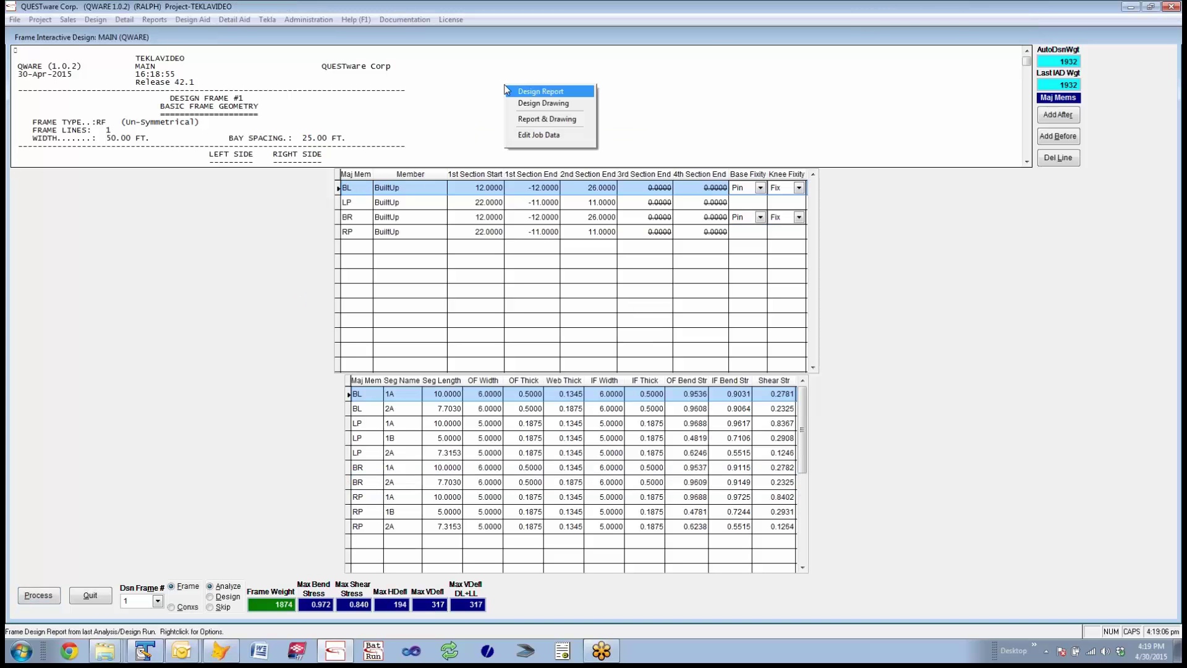
click(513, 120)
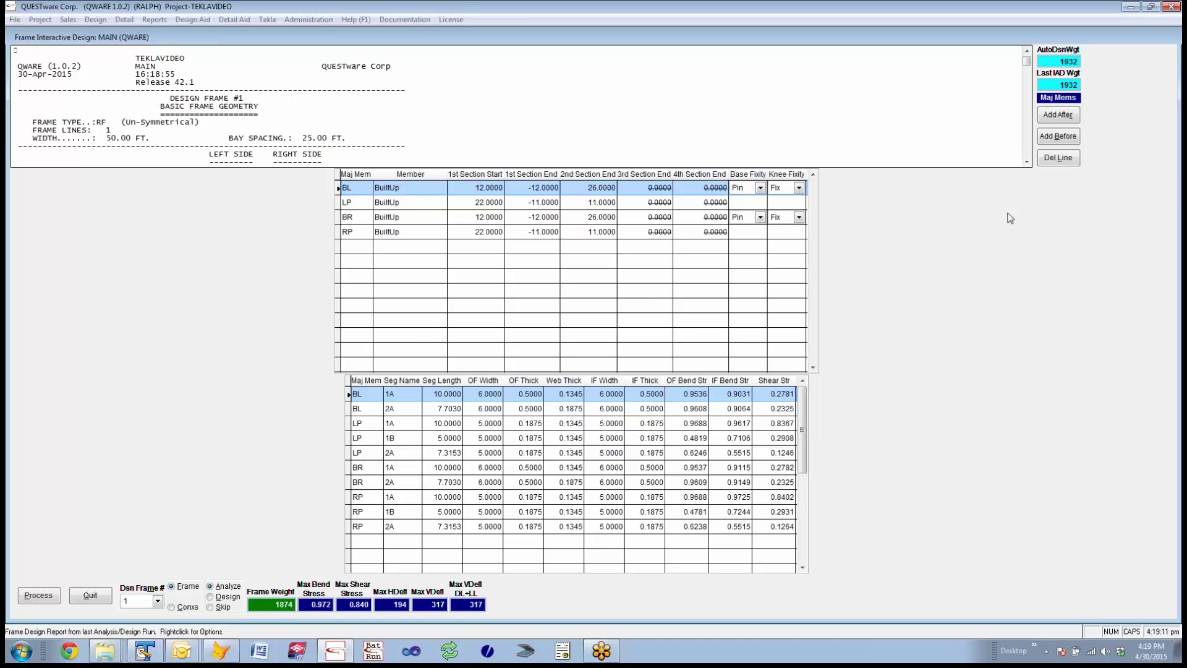
click(1051, 97)
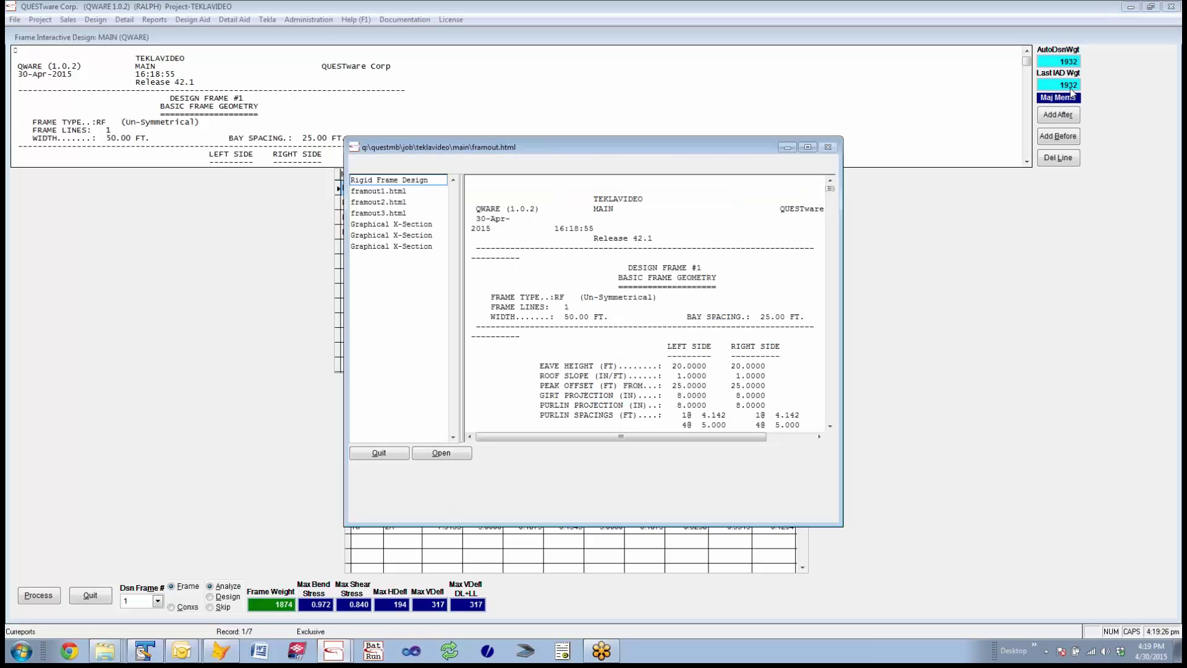
click(379, 224)
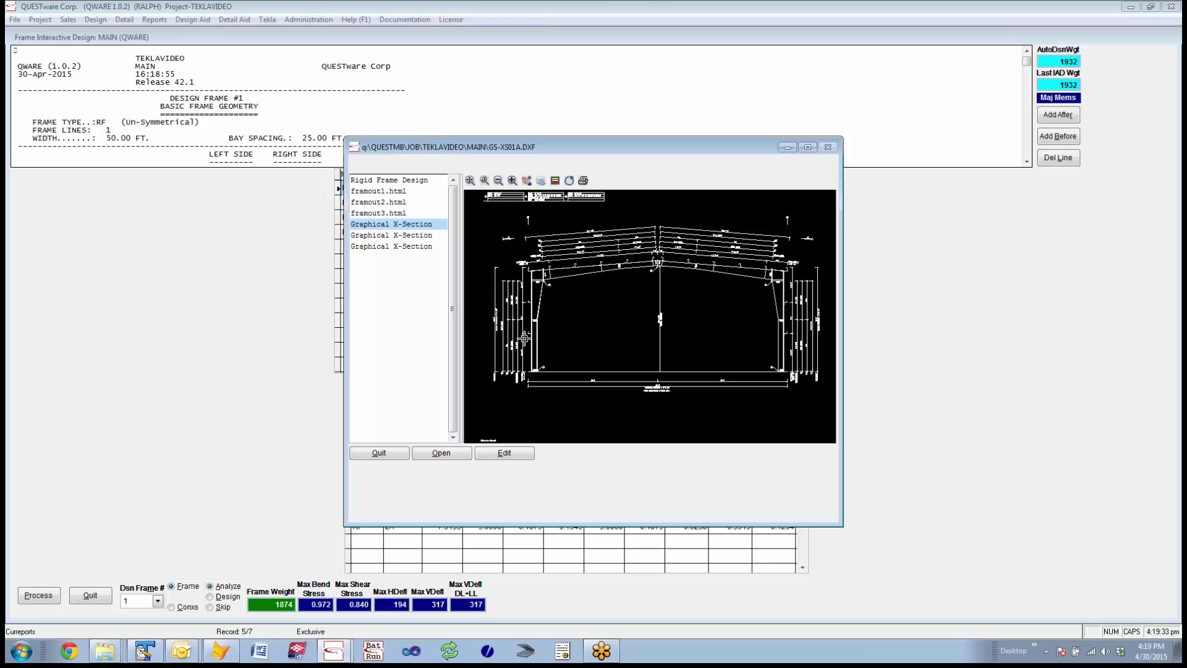
scroll(524, 338, up, 1)
middle_drag(532, 339, 714, 346)
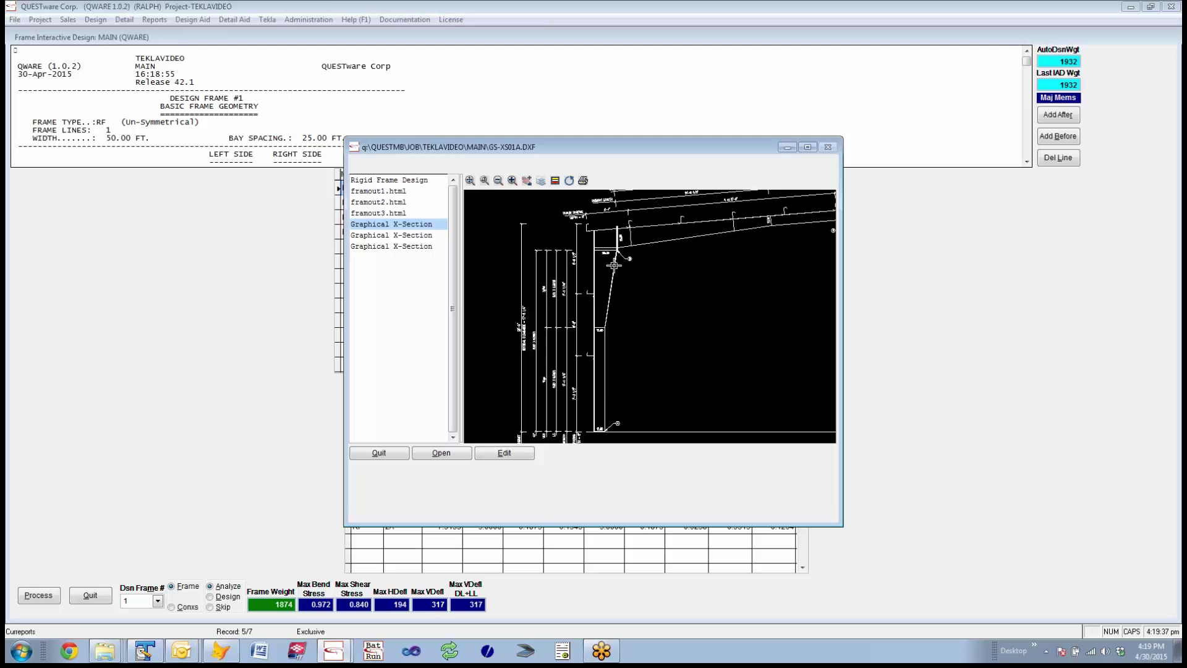
click(379, 453)
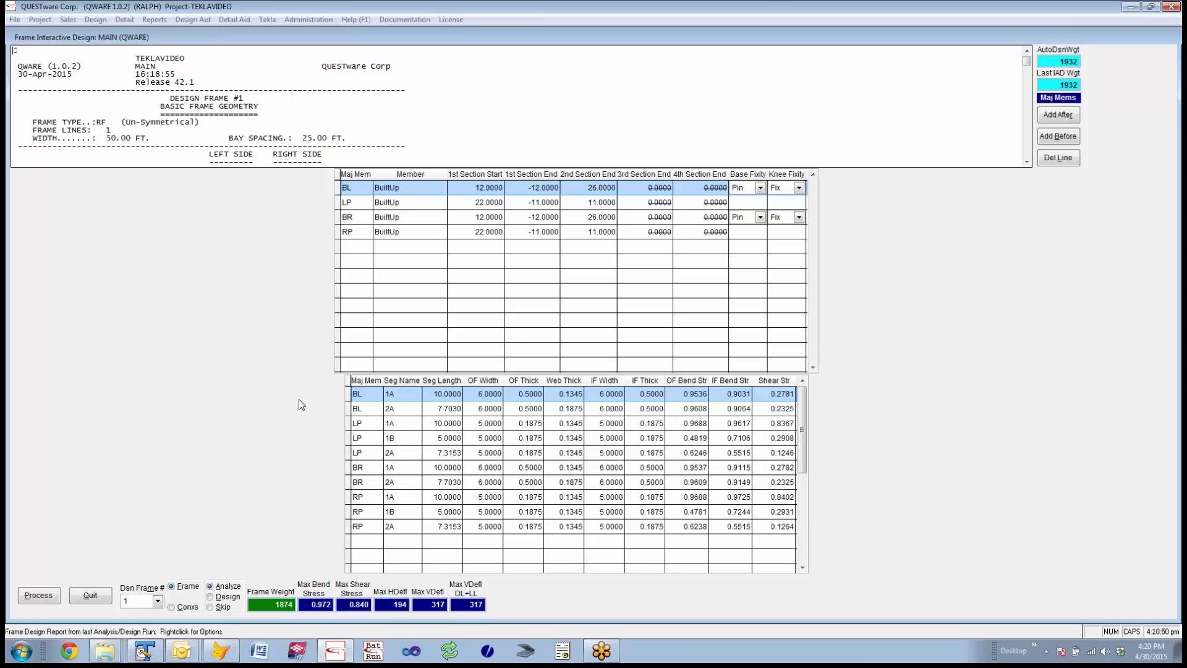
View the MAIN building's job data on the Shape page and return to Frame Interactive Design.
right_click(543, 97)
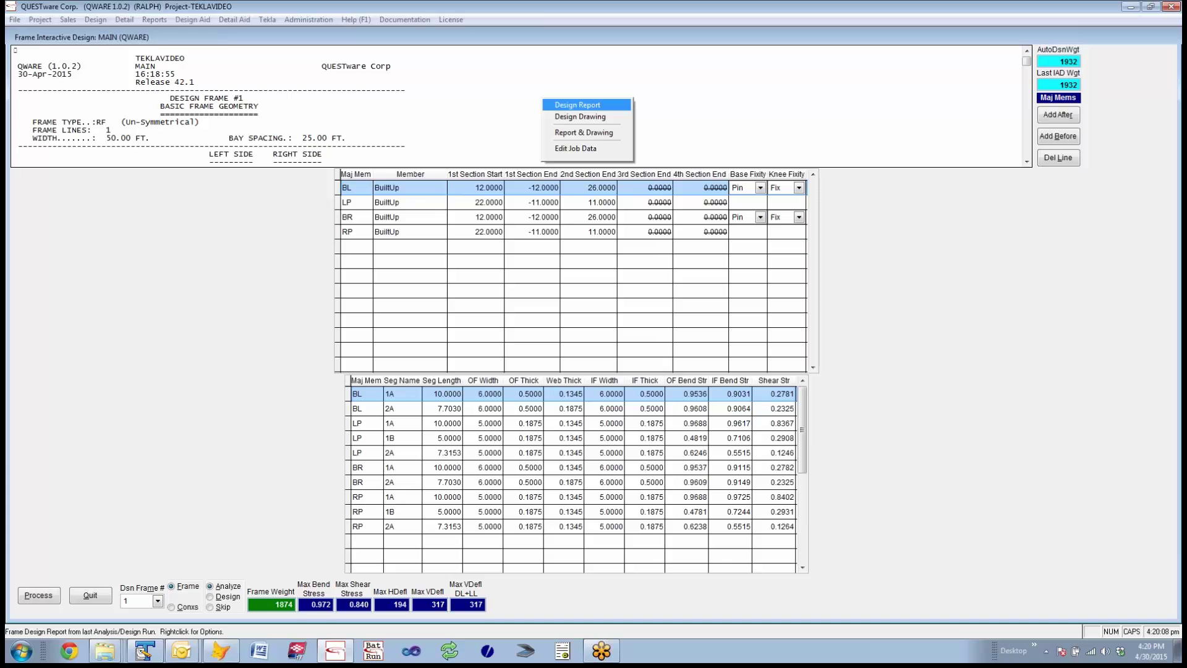
click(559, 149)
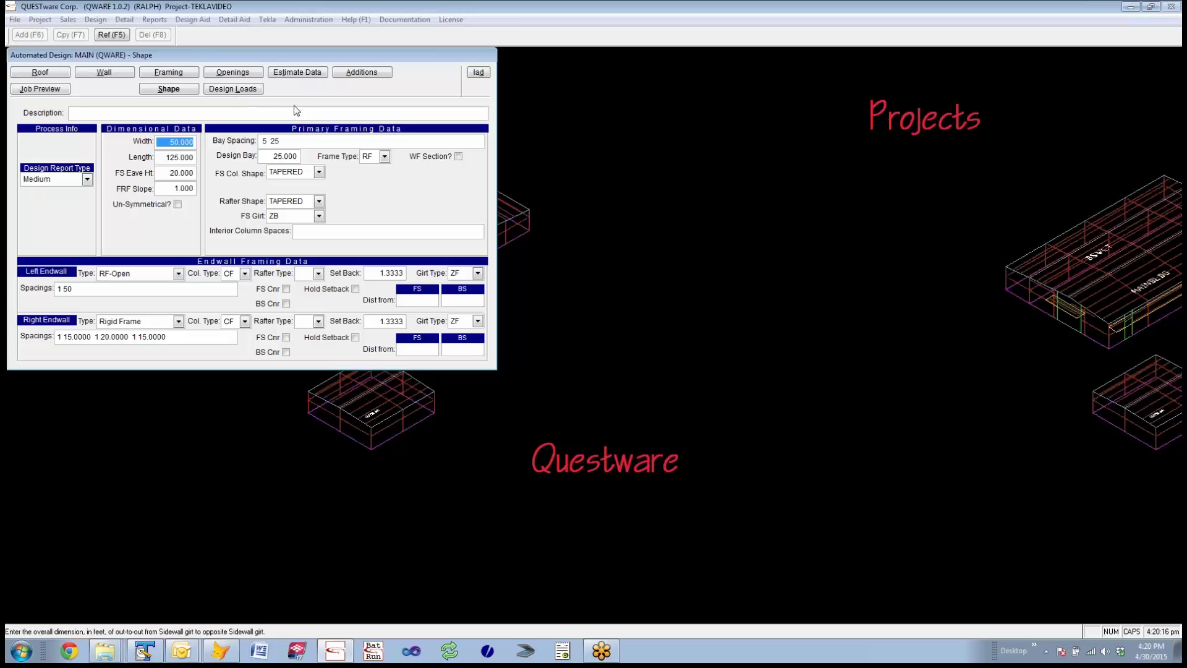
click(479, 73)
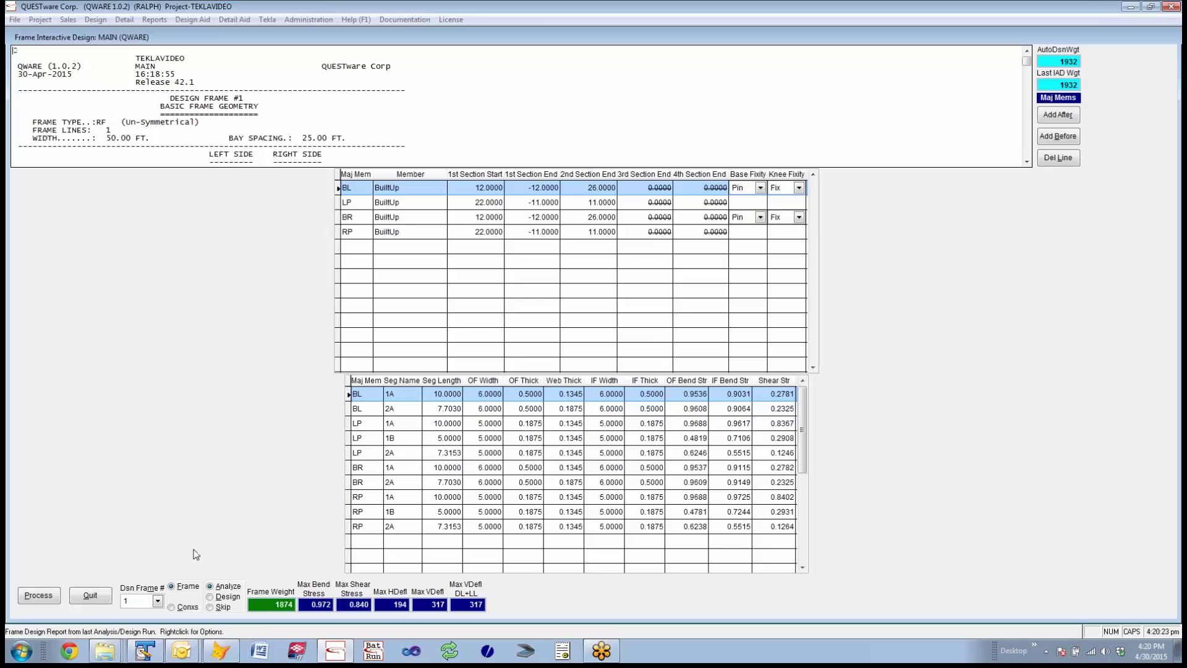
Check the available design frames and review frame 1's connection data, then close Frame Interactive Design.
click(159, 601)
click(159, 601)
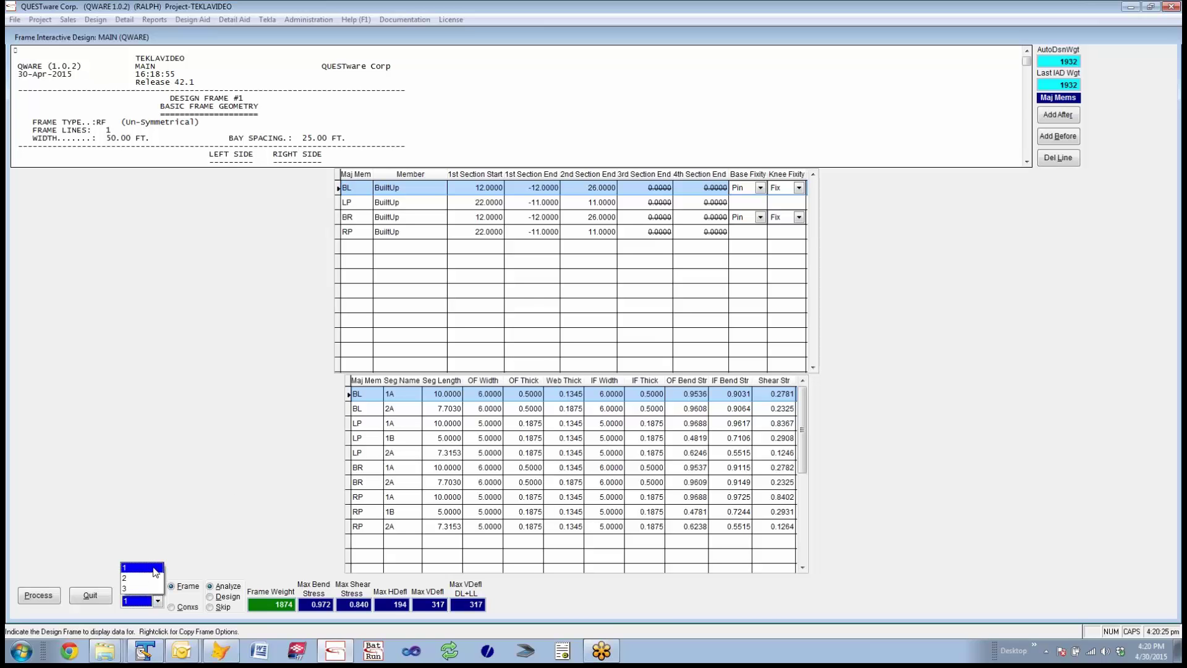
click(151, 599)
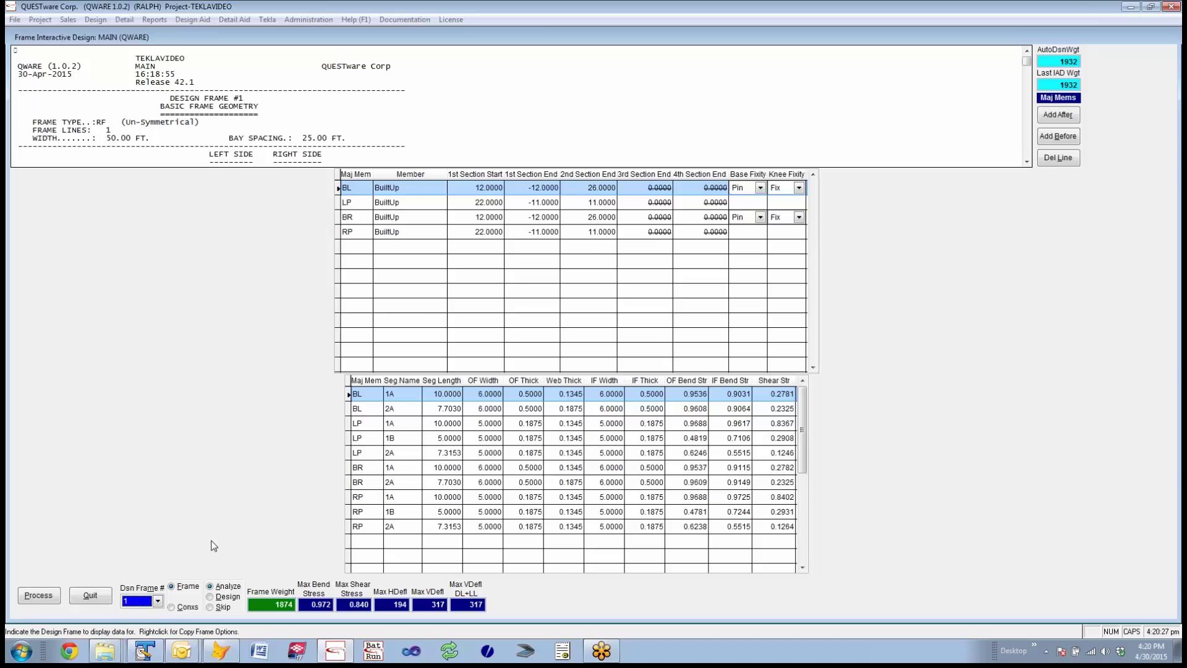
click(172, 607)
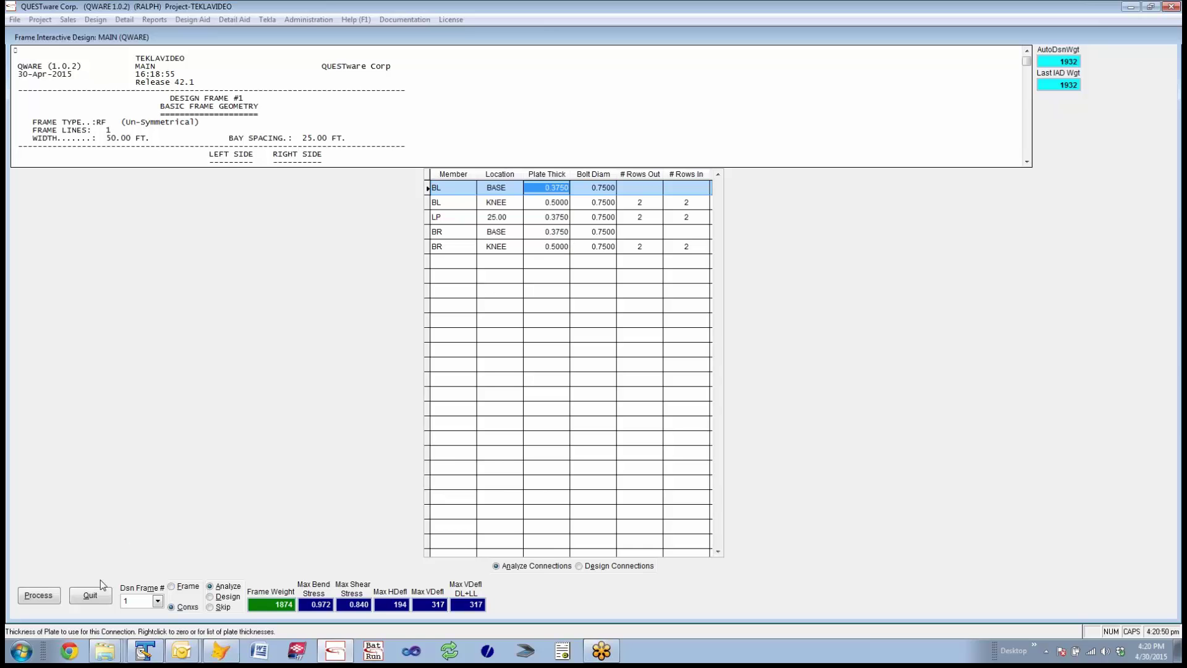
click(94, 595)
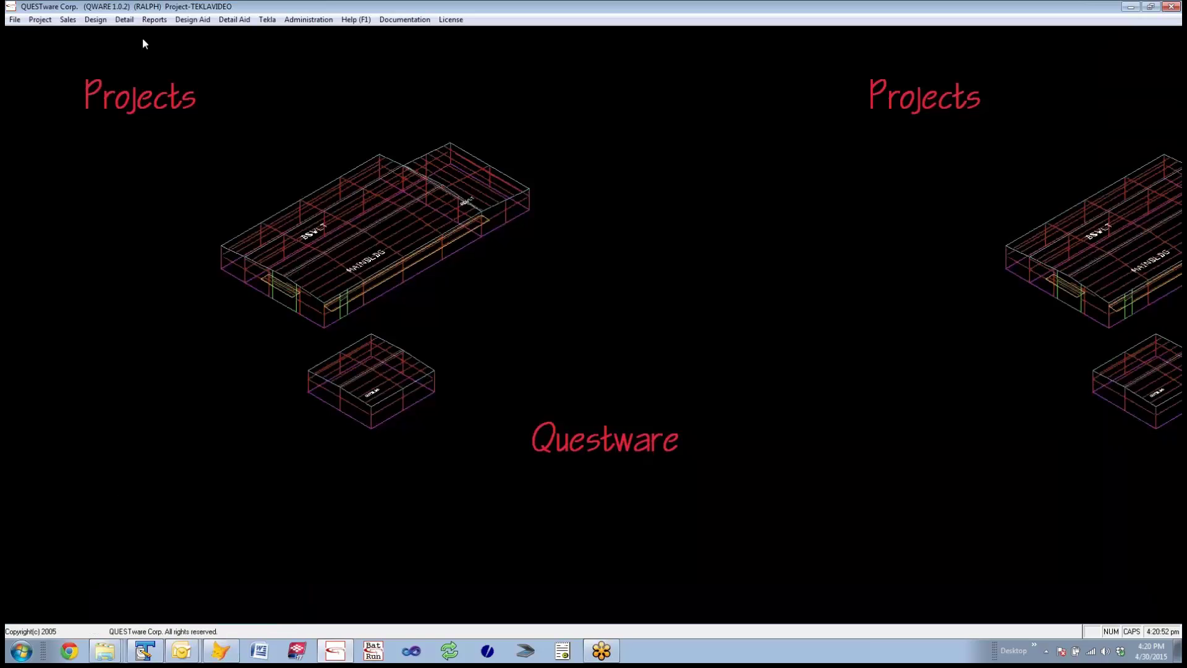
Open Endwall Interactive Design for job MAIN and check the section choices for the bay 1 girt at elevation 7.2917.
click(101, 23)
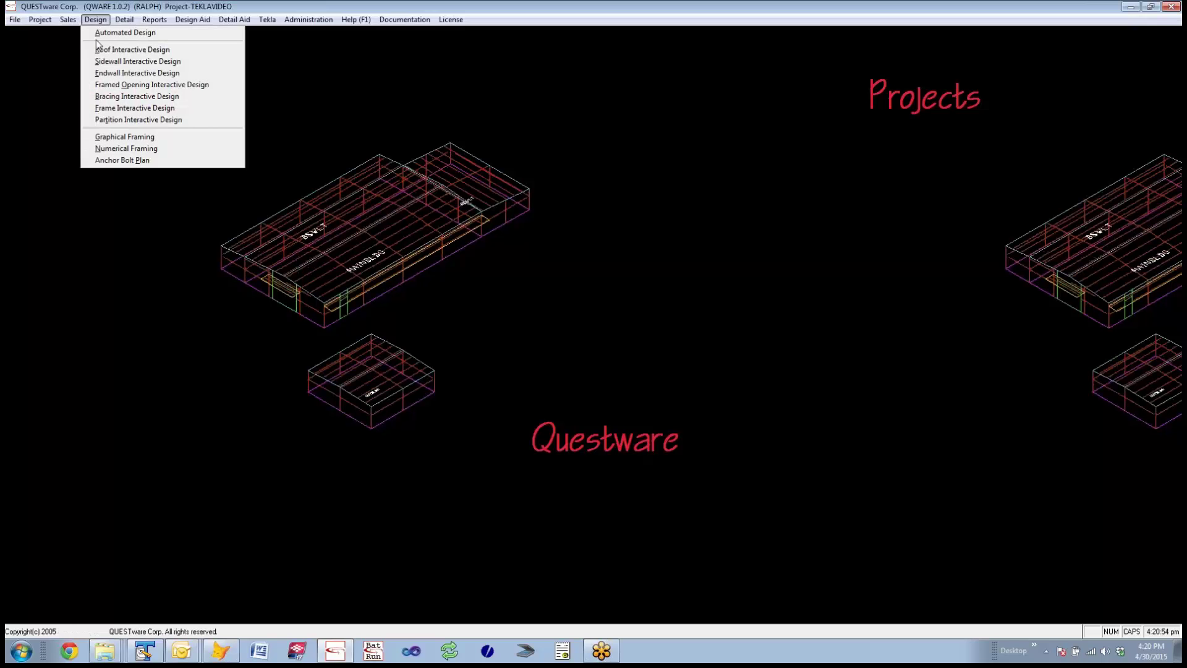
click(99, 74)
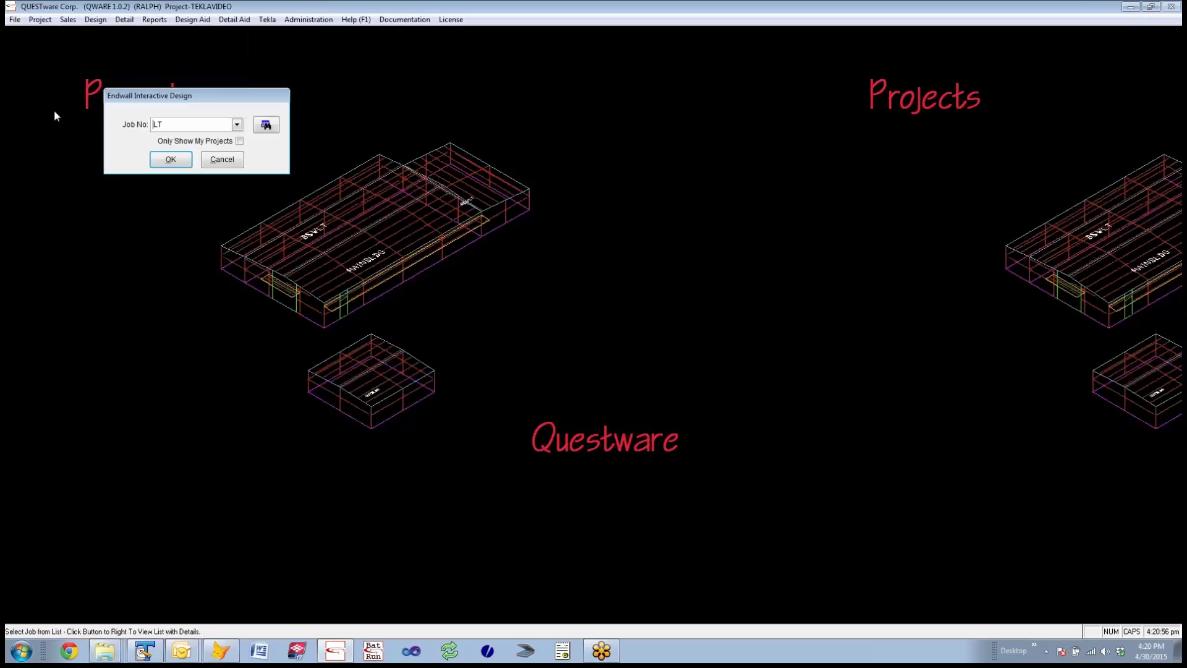
click(235, 124)
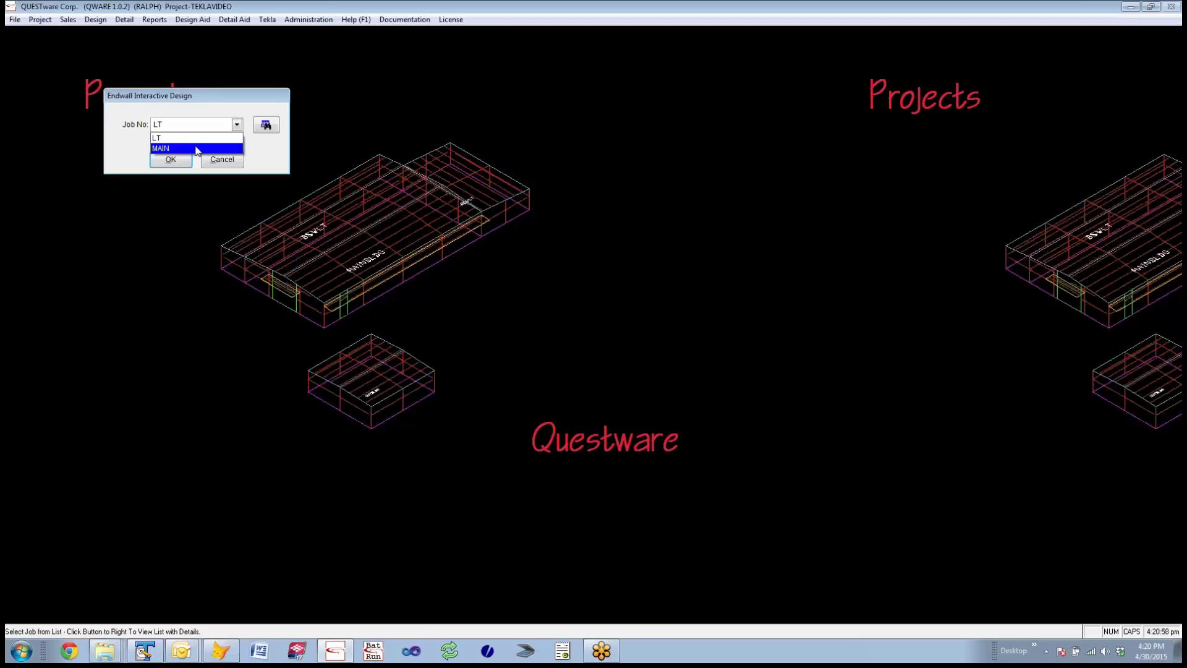
click(198, 149)
click(178, 164)
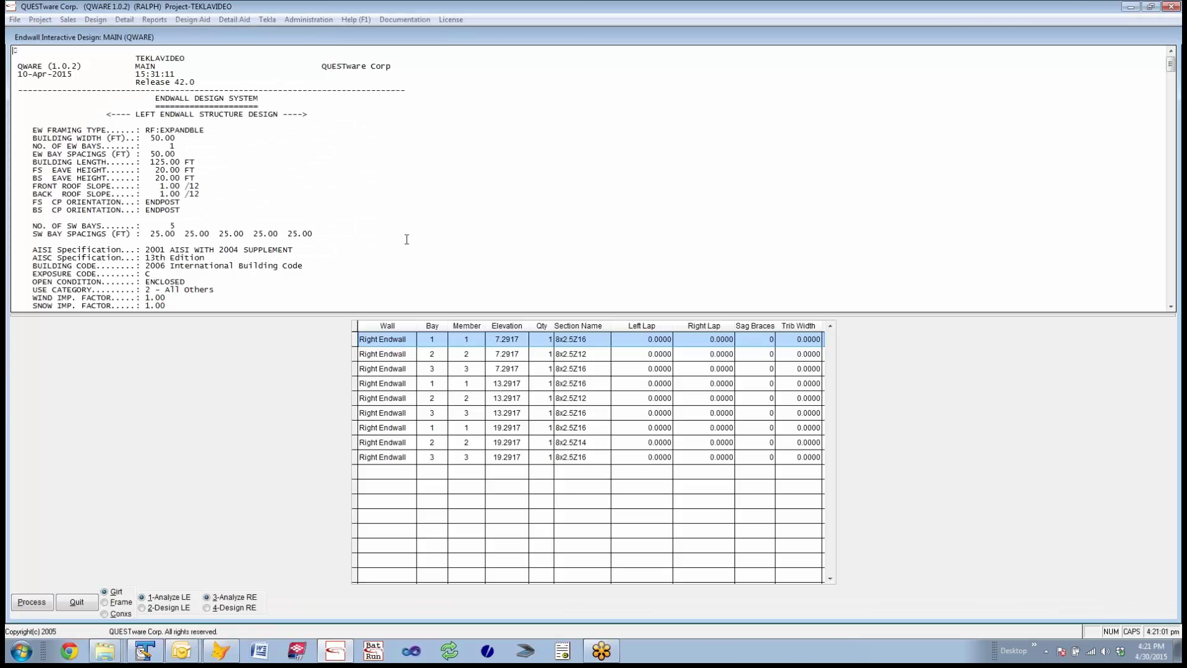
click(603, 338)
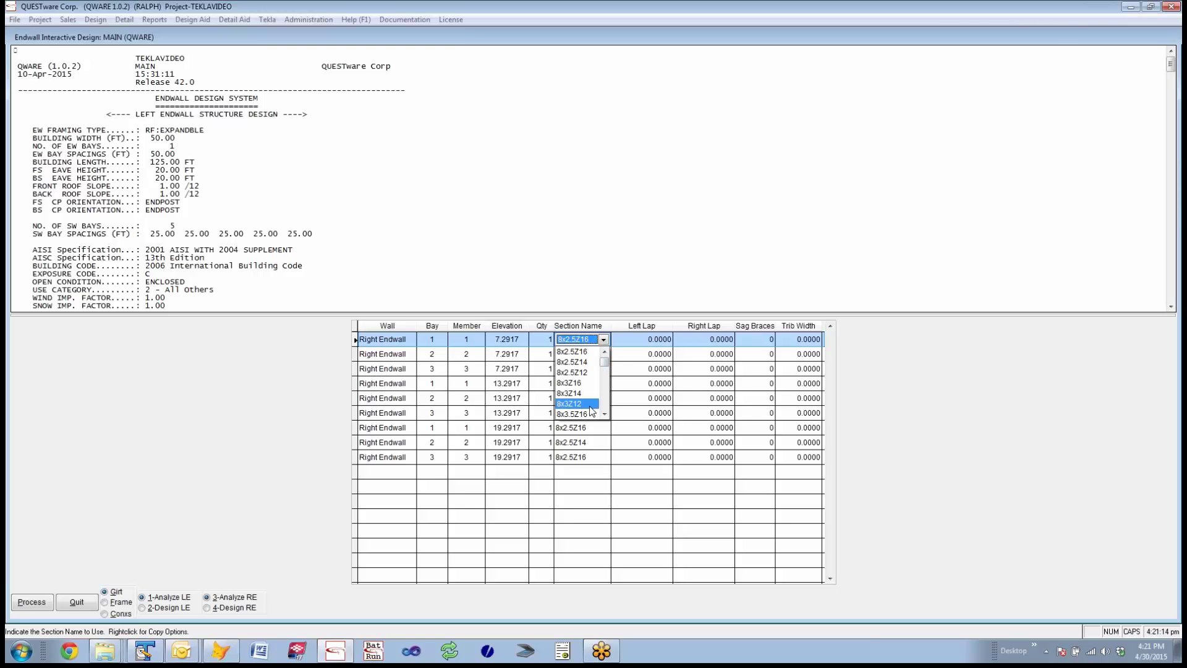
click(584, 339)
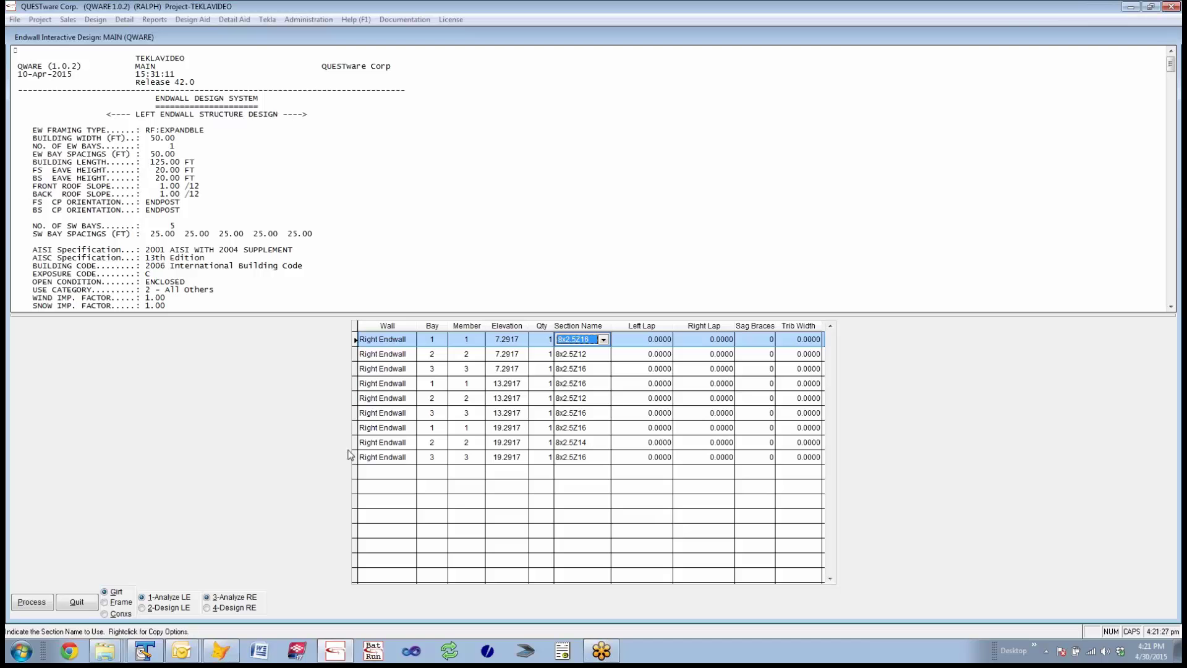
Show the endwall frame columns and set right endwall column 2's section to 10x4C14.
click(106, 602)
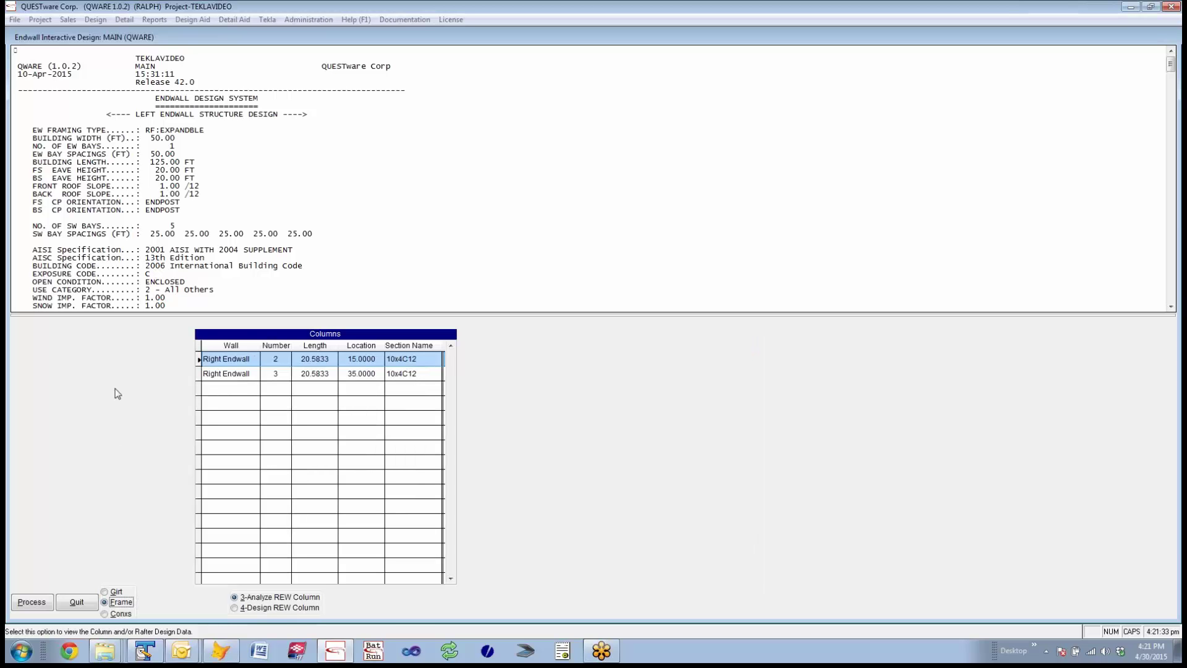
click(433, 359)
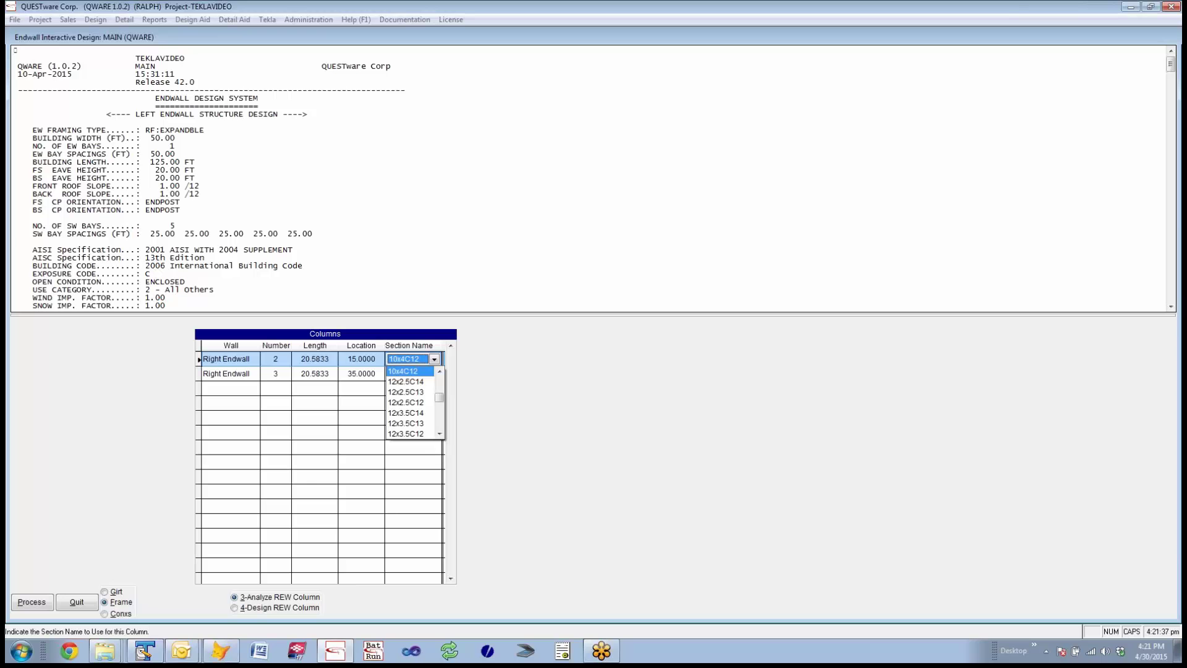
click(437, 371)
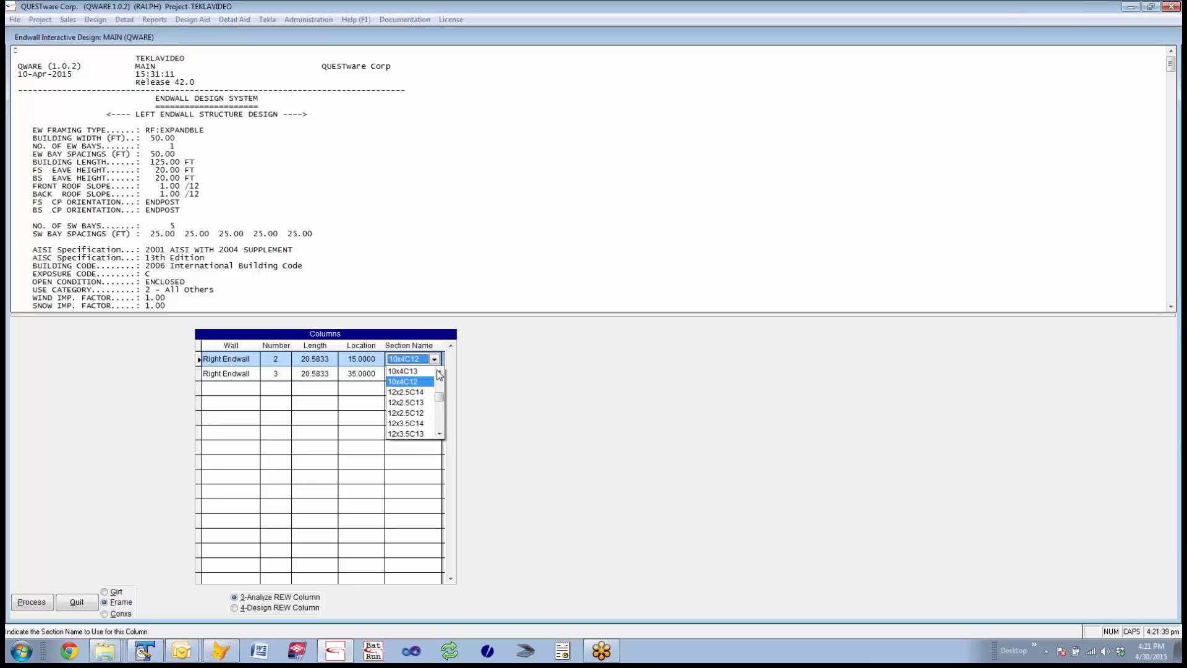
click(438, 370)
click(437, 371)
click(437, 371)
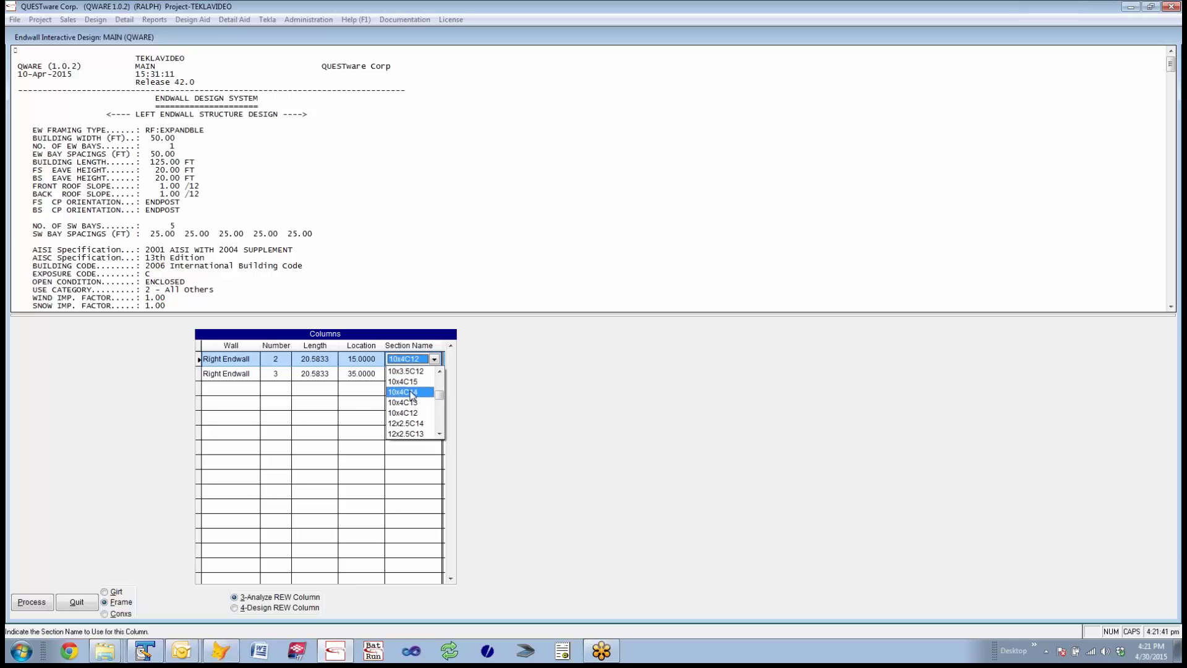
click(414, 393)
Set right endwall column 3's section to 10x4C14 and run the endwall column analysis.
click(433, 373)
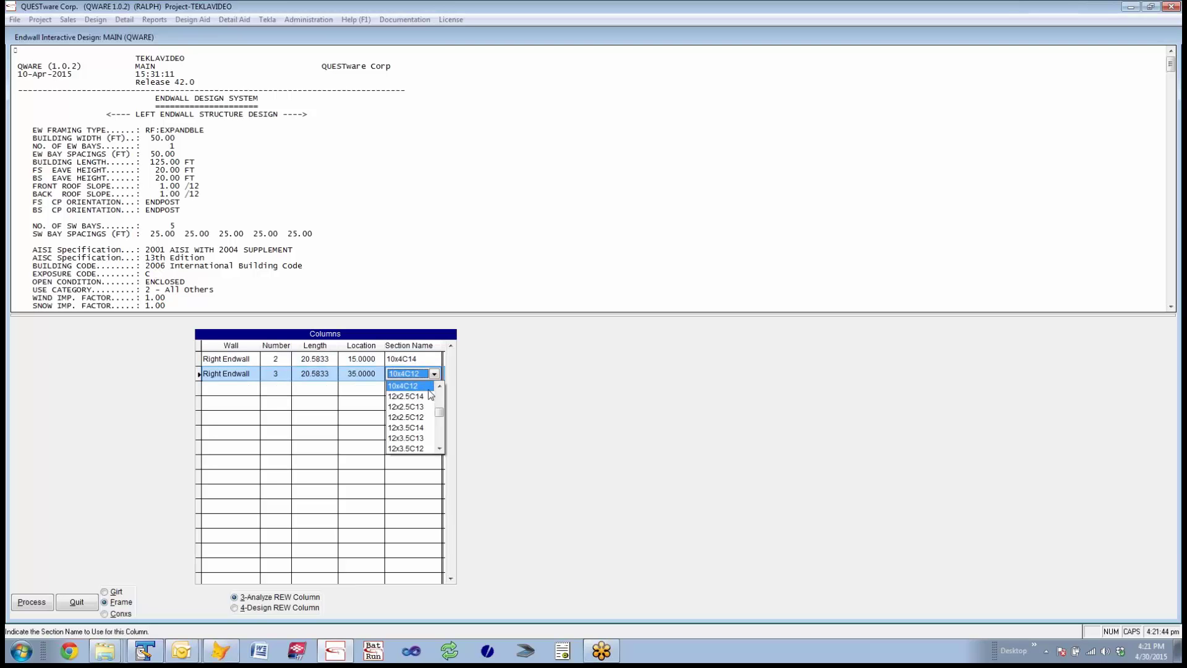
click(438, 386)
click(438, 386)
click(438, 386)
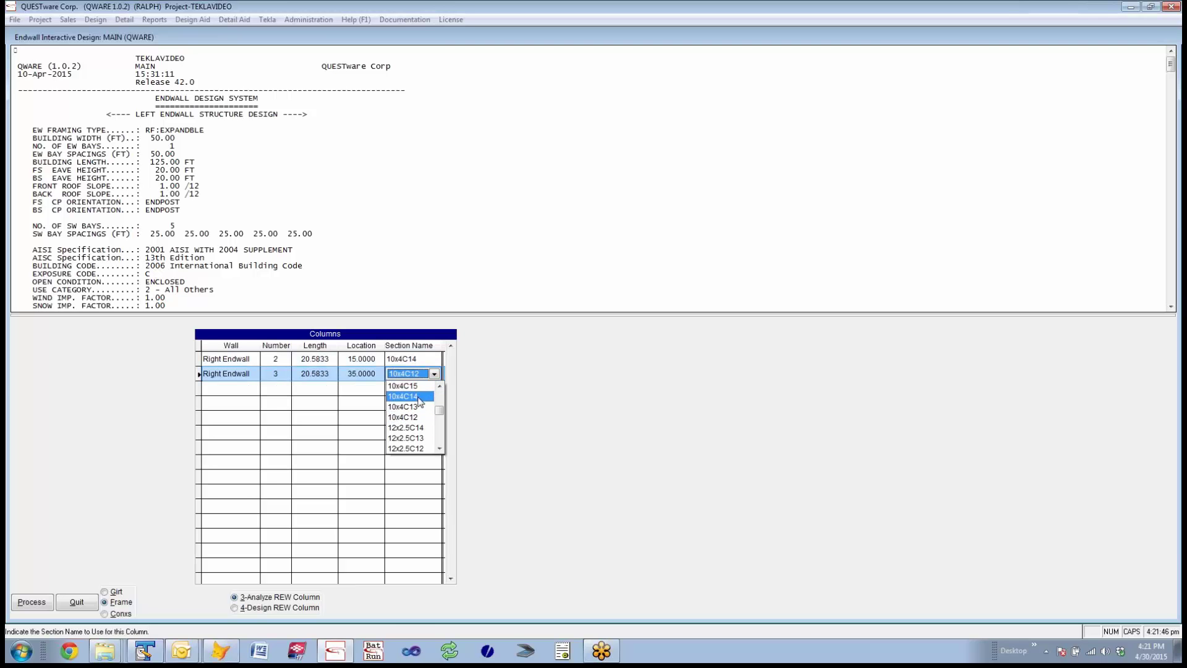
click(417, 396)
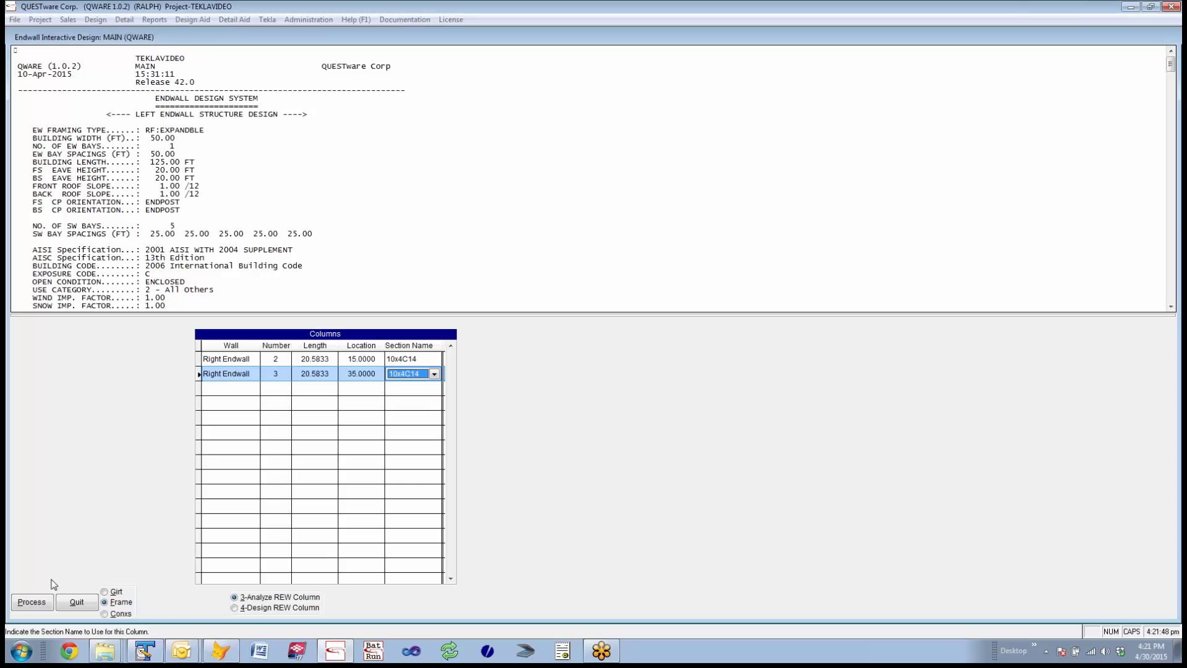
click(32, 601)
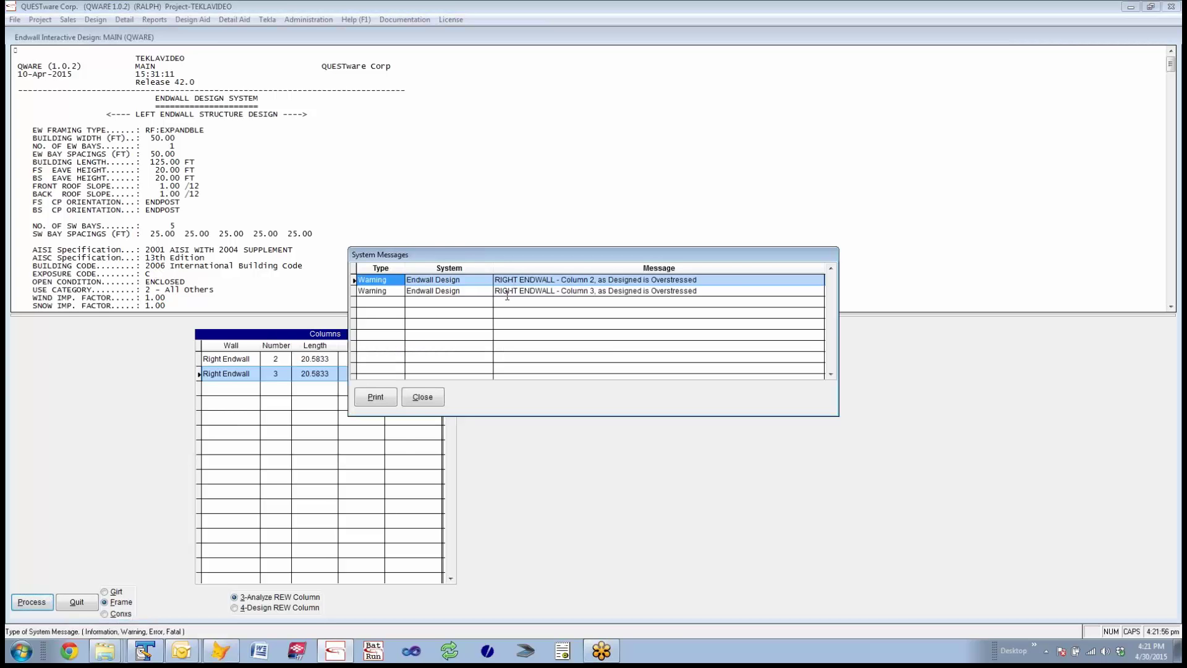
click(423, 396)
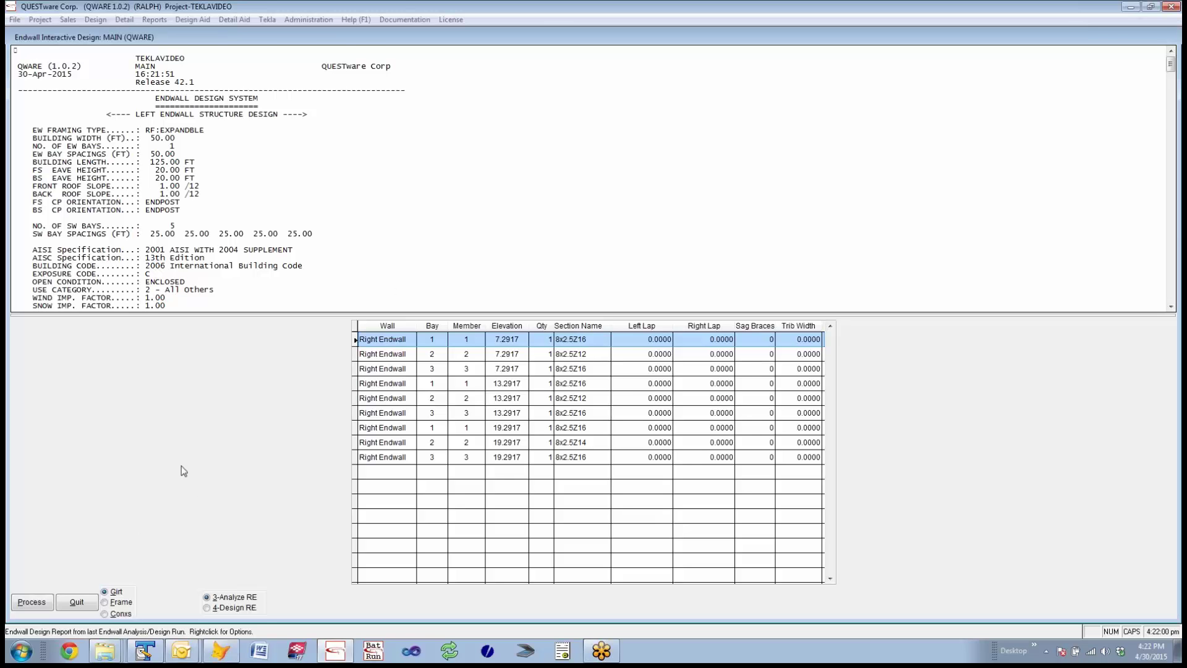
Switch the right endwall columns from analysis to design, process the endwall, and display the redesigned column sections.
click(105, 603)
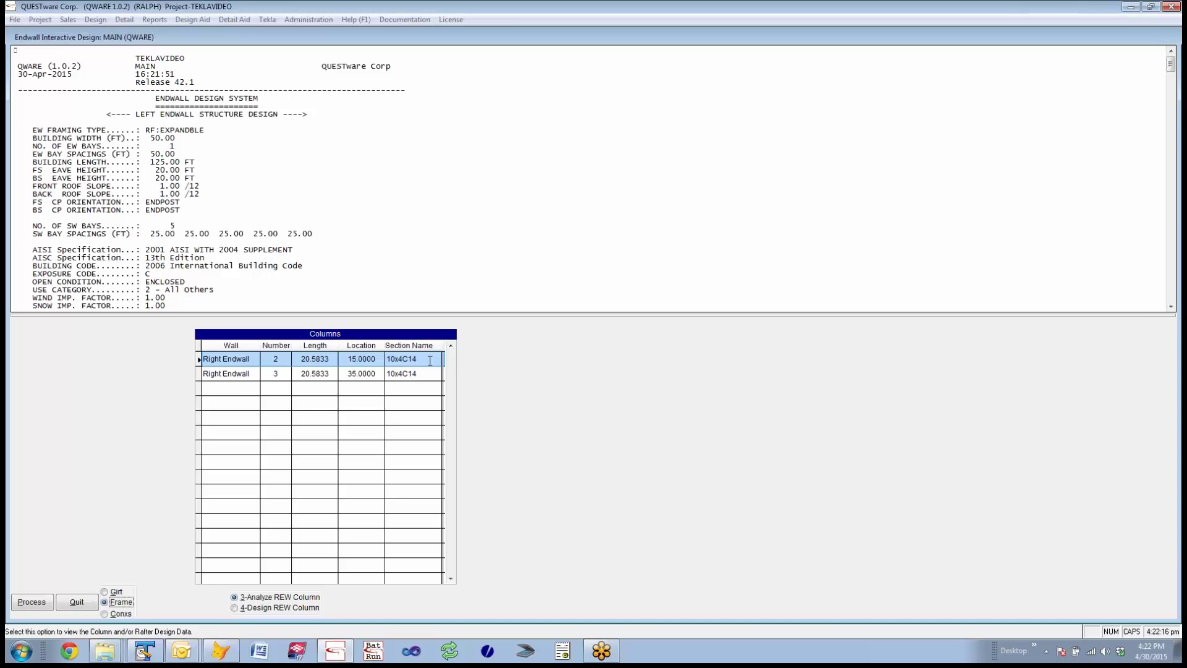
click(236, 607)
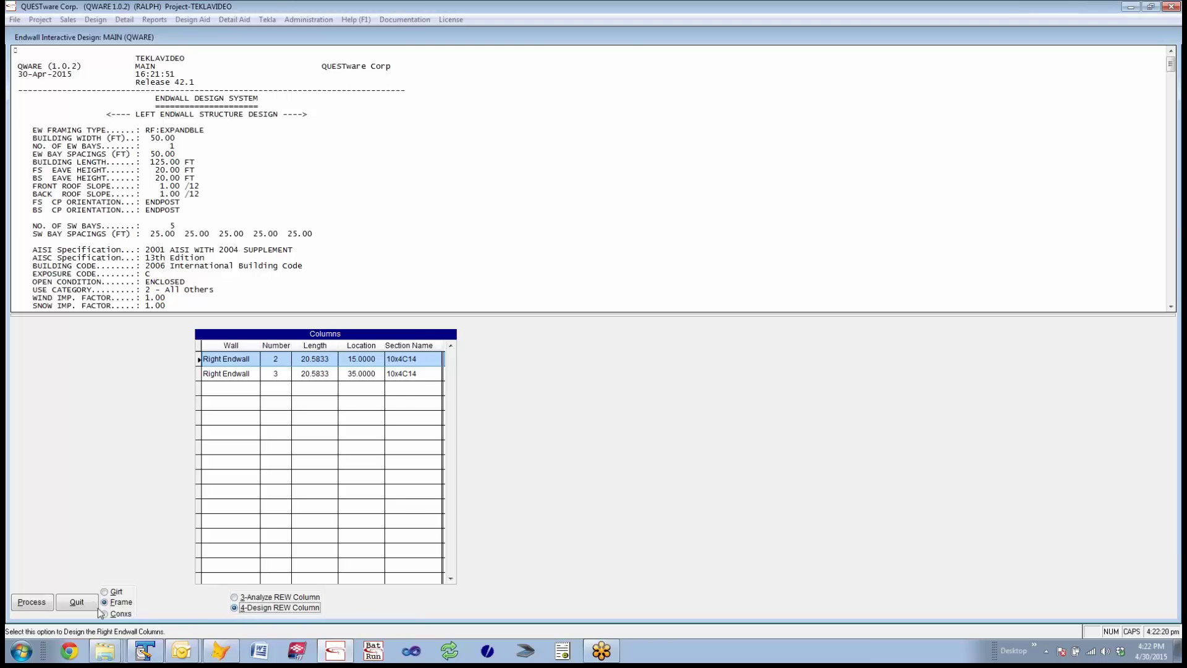
click(31, 602)
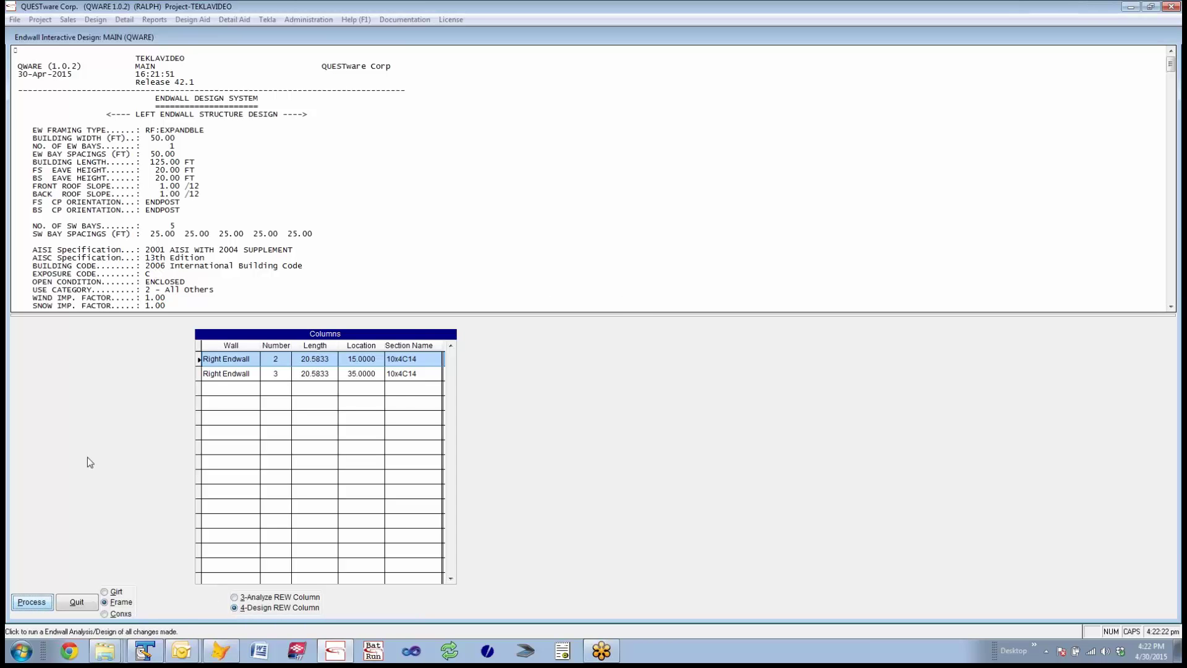
click(112, 603)
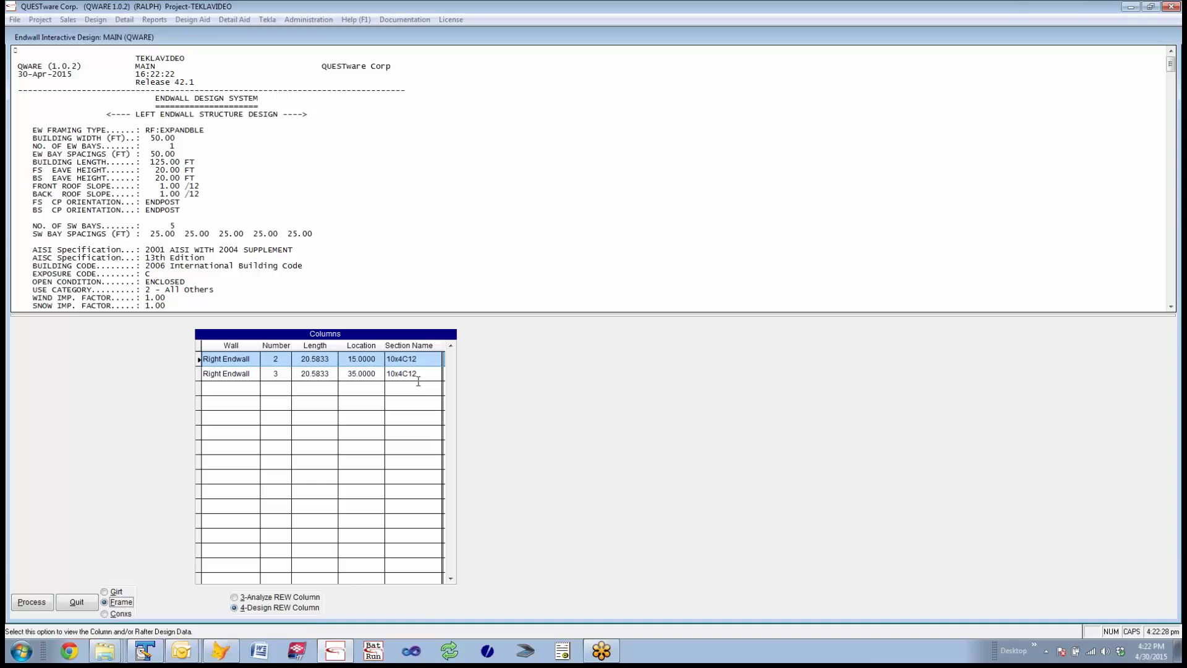
Review the right endwall column base connections and close Endwall Interactive Design.
click(104, 614)
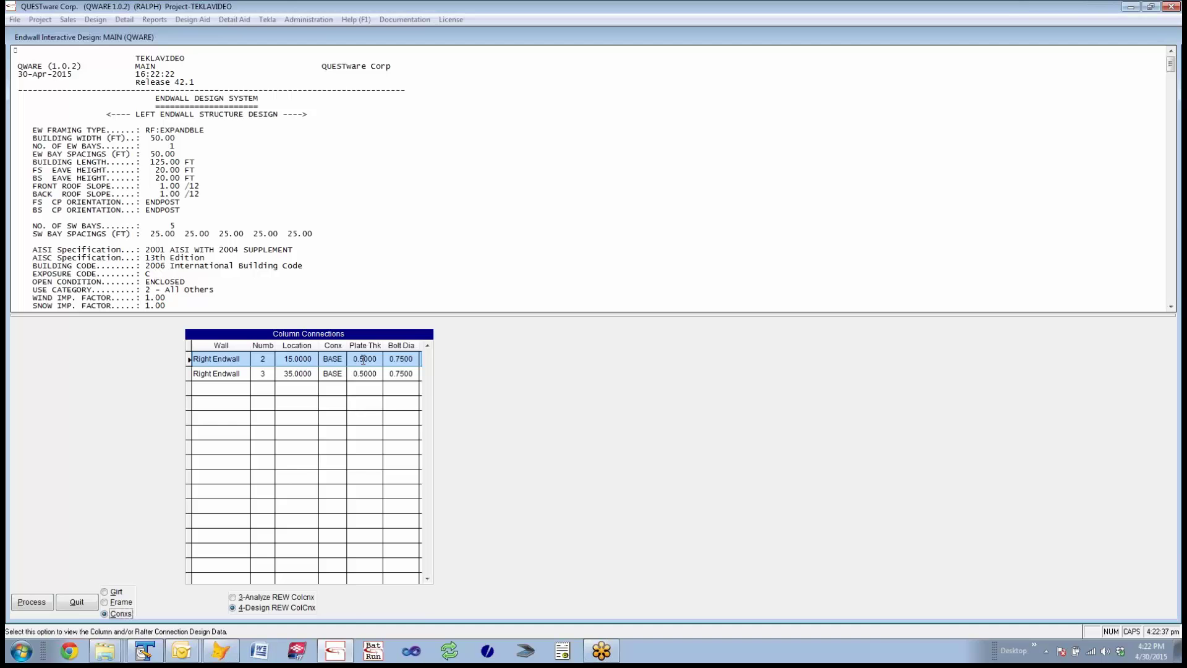
click(77, 602)
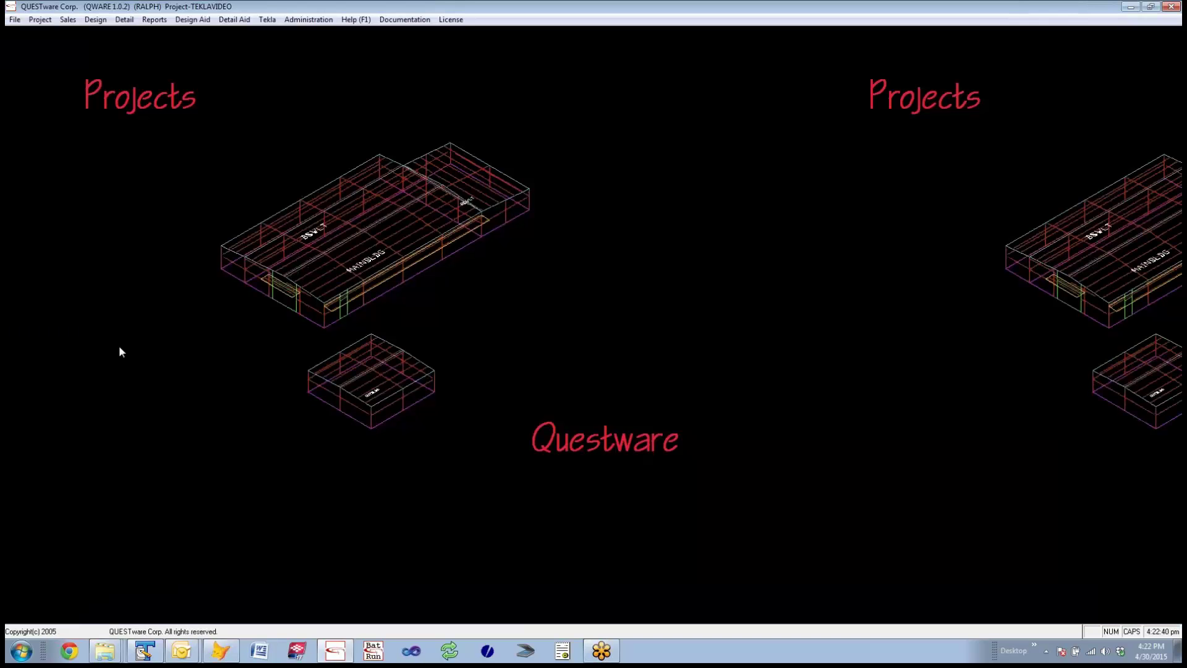
Open the list of design modules.
click(95, 19)
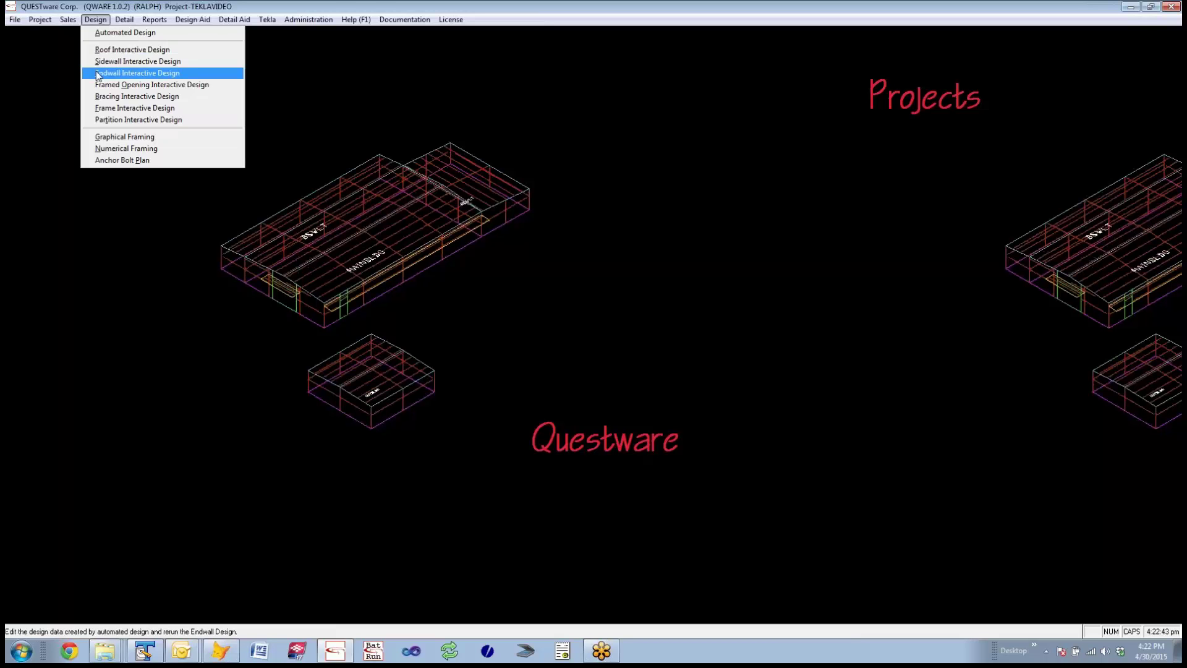